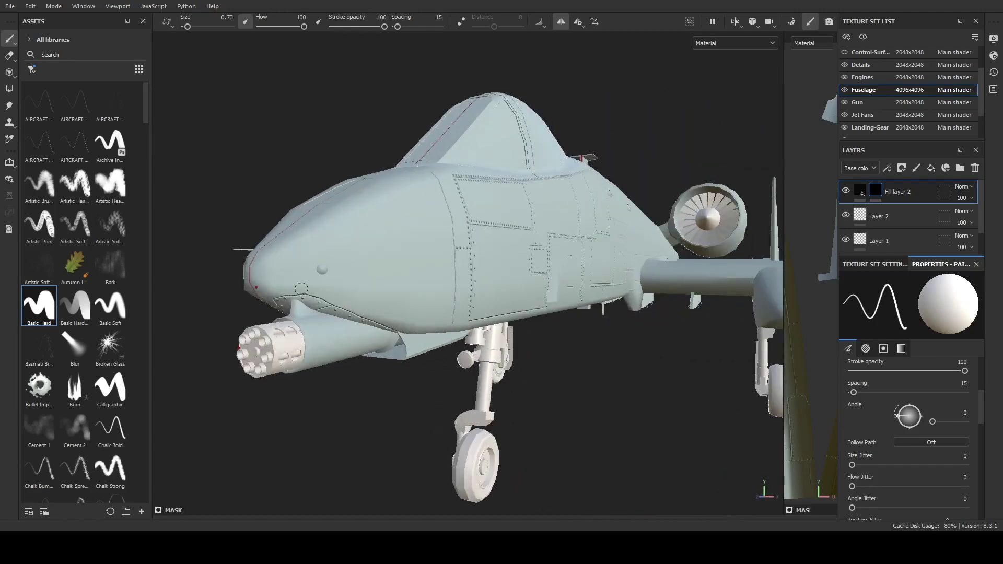
- Paint a black band across the aircraft's nose on Fill layer 2's mask
drag(400, 27, 396, 27)
click(461, 21)
mouse_move(253, 290)
mouse_down()
mouse_move(409, 249)
mouse_move(257, 281)
mouse_move(403, 291)
mouse_move(376, 302)
mouse_move(408, 277)
mouse_move(387, 292)
mouse_up()
mouse_move(473, 289)
mouse_down()
mouse_move(336, 291)
mouse_move(328, 303)
mouse_move(578, 285)
mouse_move(683, 325)
mouse_move(520, 302)
mouse_move(502, 339)
mouse_move(436, 314)
mouse_move(277, 313)
mouse_move(511, 314)
mouse_move(594, 376)
mouse_move(553, 355)
mouse_move(358, 403)
mouse_up()
- Undo a stray stroke and repaint black to fill out the mouth's rear end
key(ctrl+z)
mouse_move(554, 337)
mouse_down()
mouse_move(415, 385)
mouse_move(575, 369)
mouse_move(368, 378)
mouse_move(309, 399)
mouse_move(445, 335)
mouse_up()
ctrl+right_drag(198, 397, 236, 359)
mouse_move(198, 397)
mouse_down()
mouse_move(347, 415)
mouse_move(235, 348)
mouse_move(393, 356)
mouse_move(531, 379)
mouse_move(392, 340)
mouse_move(515, 347)
mouse_up()
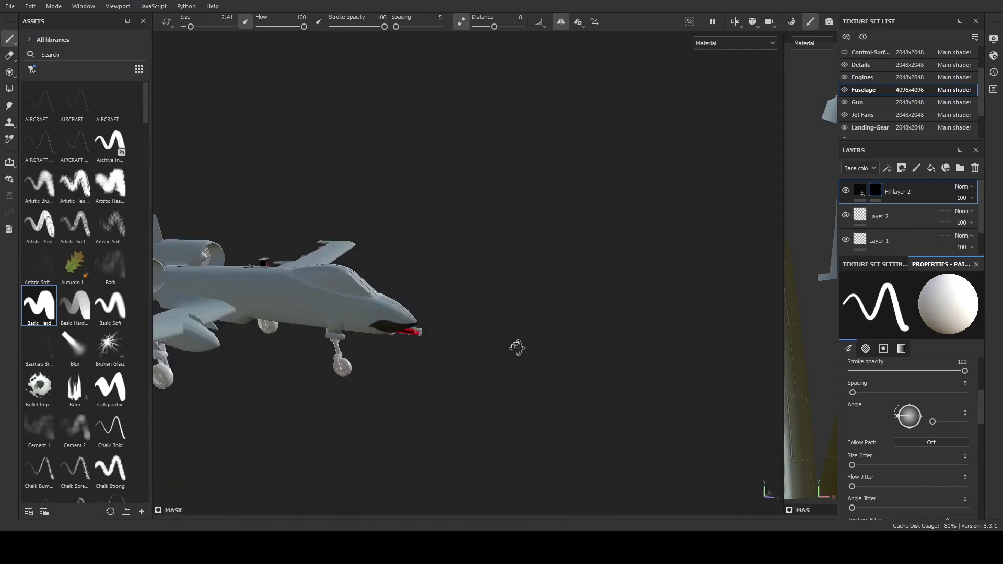
mouse_move(516, 347)
alt+right_down()
mouse_move(414, 325)
mouse_move(475, 317)
alt+right_up()
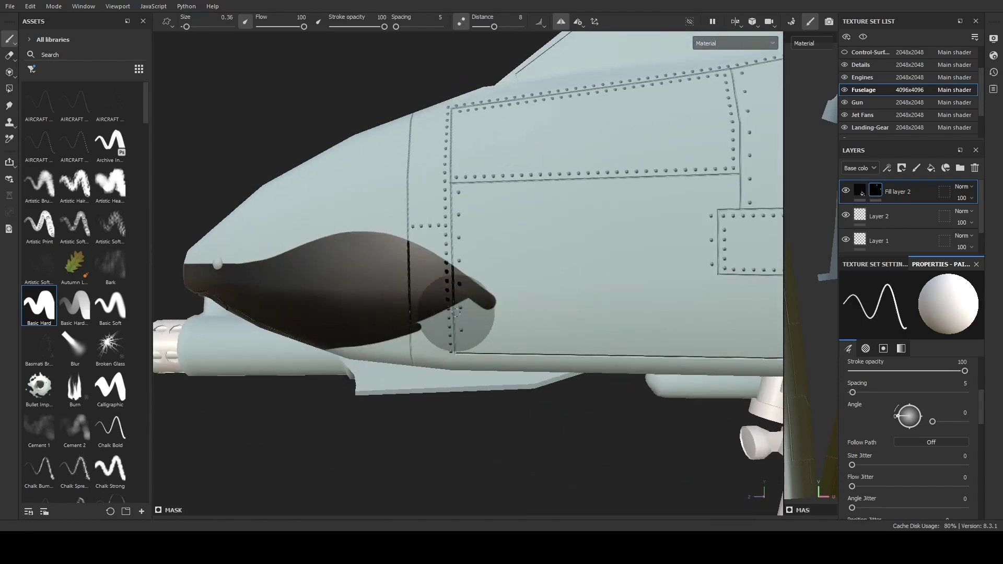
- Round off the mouth's rear tip and check the black fill layer's material settings
alt+right_drag(392, 313, 457, 307)
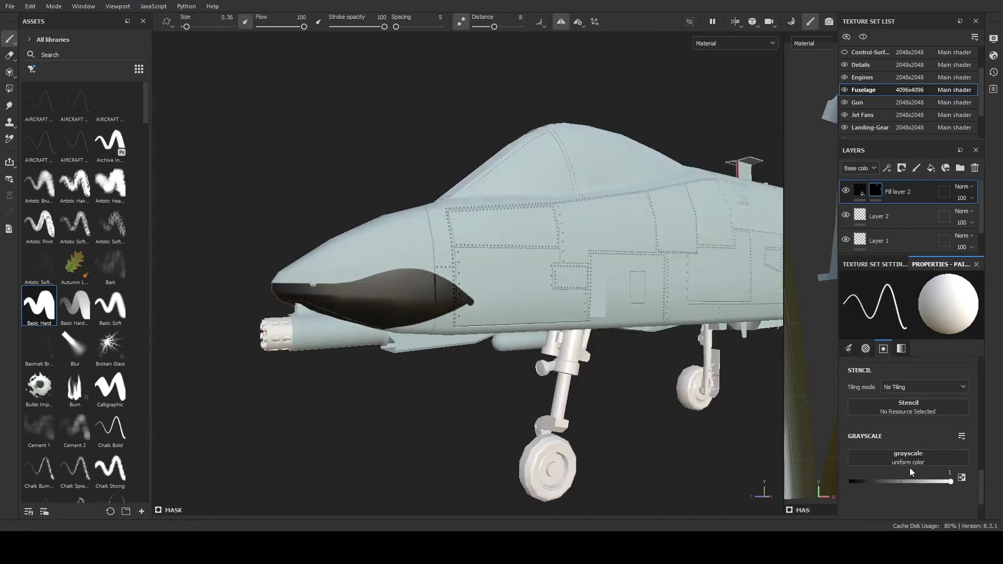
click(860, 190)
scroll(419, 311, up, 3)
scroll(419, 307, down, 3)
alt+drag(402, 270, 209, 277)
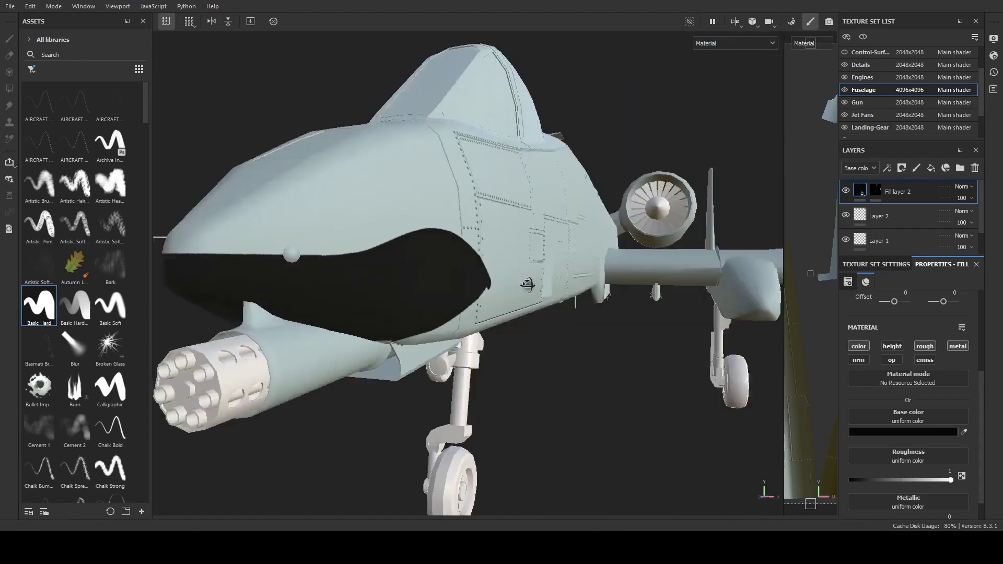
scroll(541, 297, down, 1)
- Select Fill layer 2's mask and use the Eraser (E) to sharpen the mouth edges
click(876, 190)
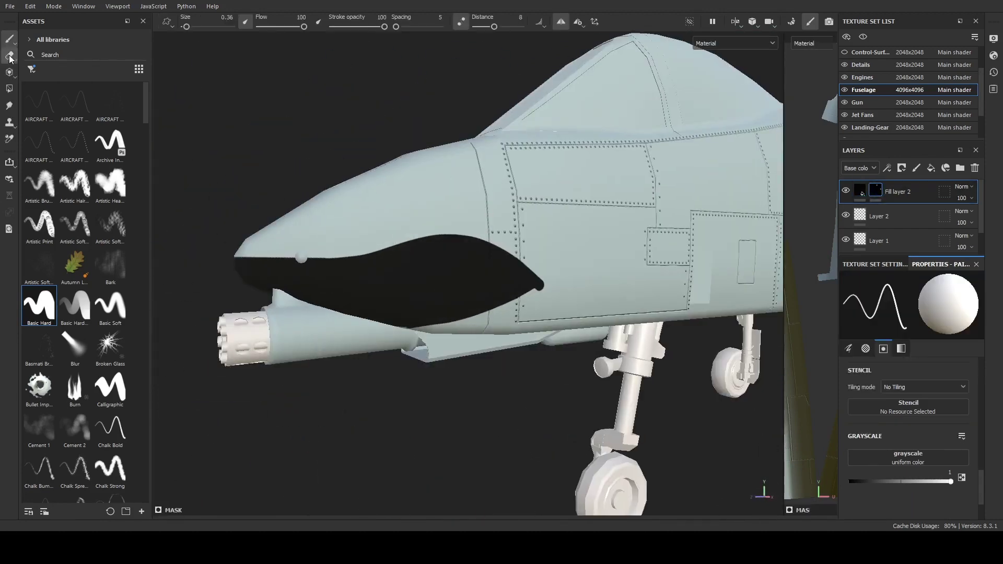
key(e)
scroll(444, 336, up, 2)
scroll(444, 336, up, 2)
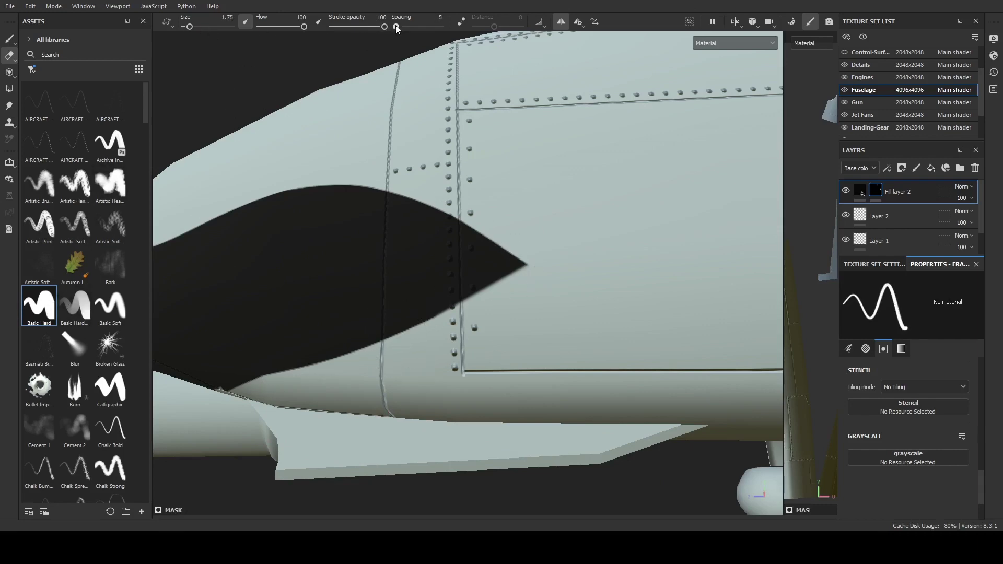
scroll(438, 325, down, 3)
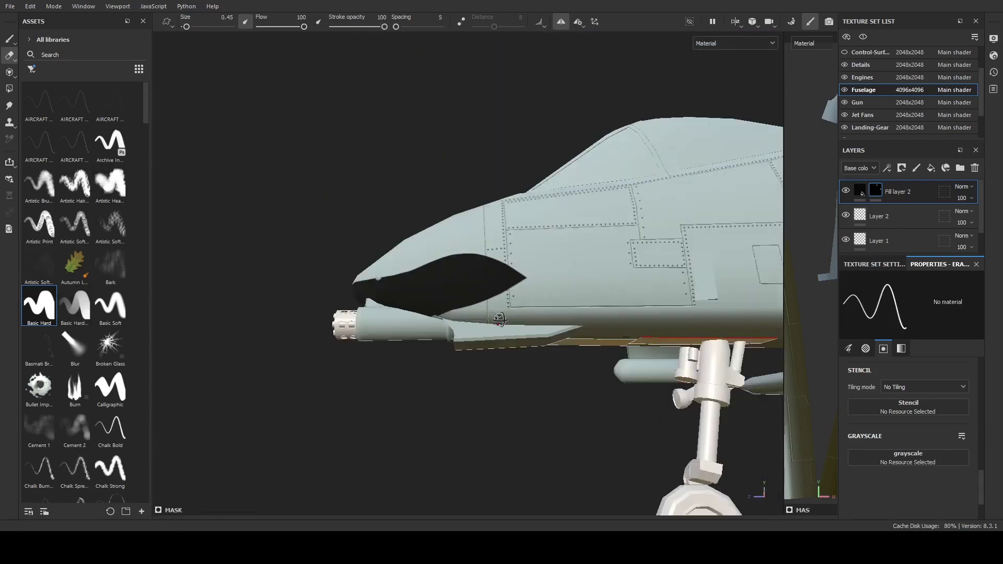
alt+drag(438, 325, 679, 235)
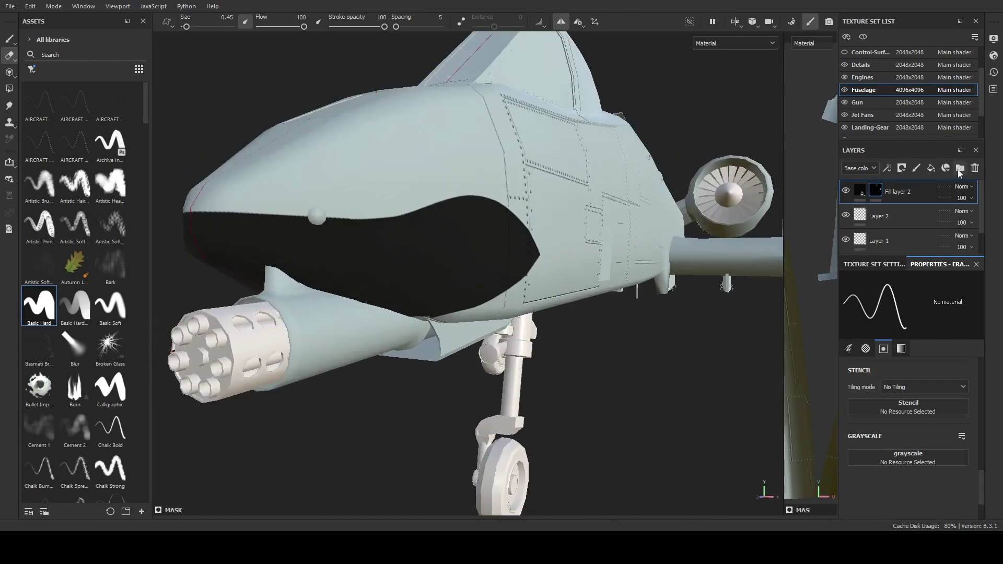
- Add an empty folder and a new white fill layer for the teeth
click(960, 169)
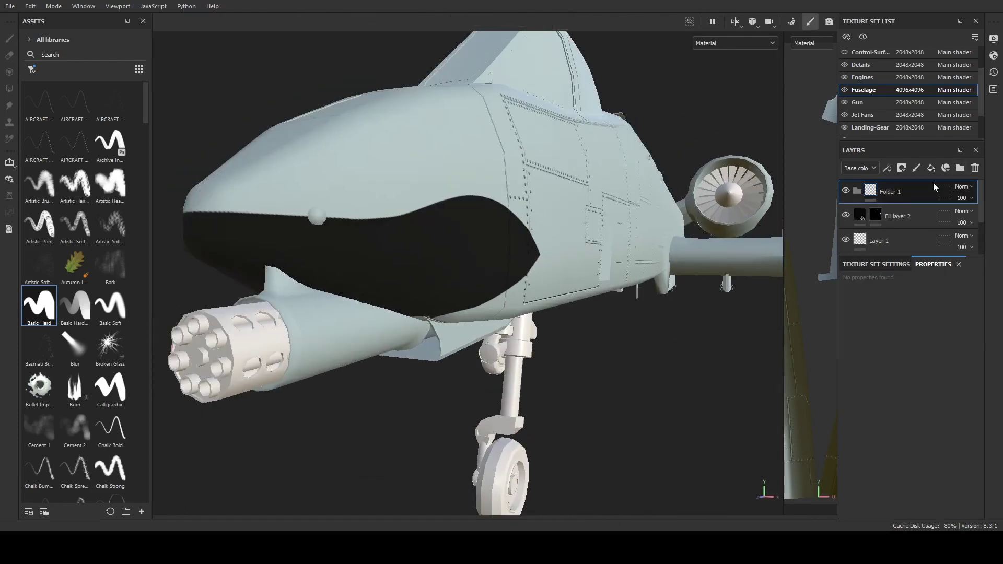
click(932, 168)
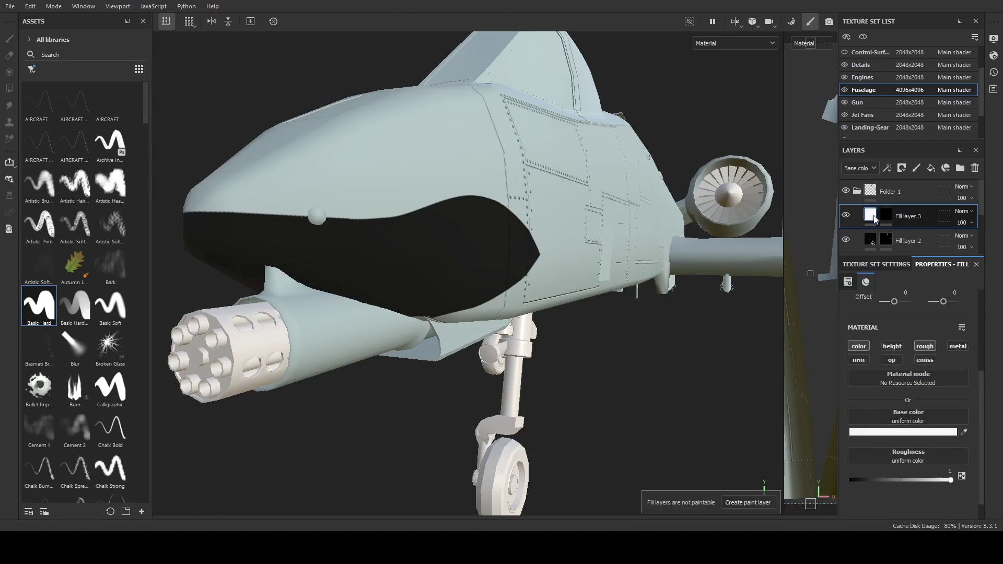
key(e)
alt+drag(447, 235, 474, 225)
- Place Fill layer 3 next to the black mouth layer, with its mask ready for painting
drag(913, 250, 913, 251)
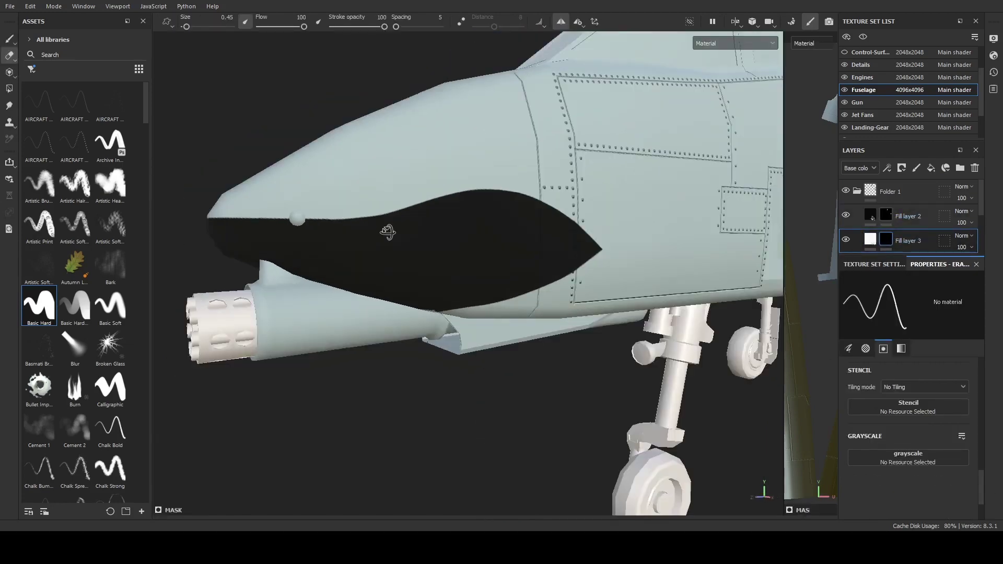
scroll(380, 230, up, 3)
key(1)
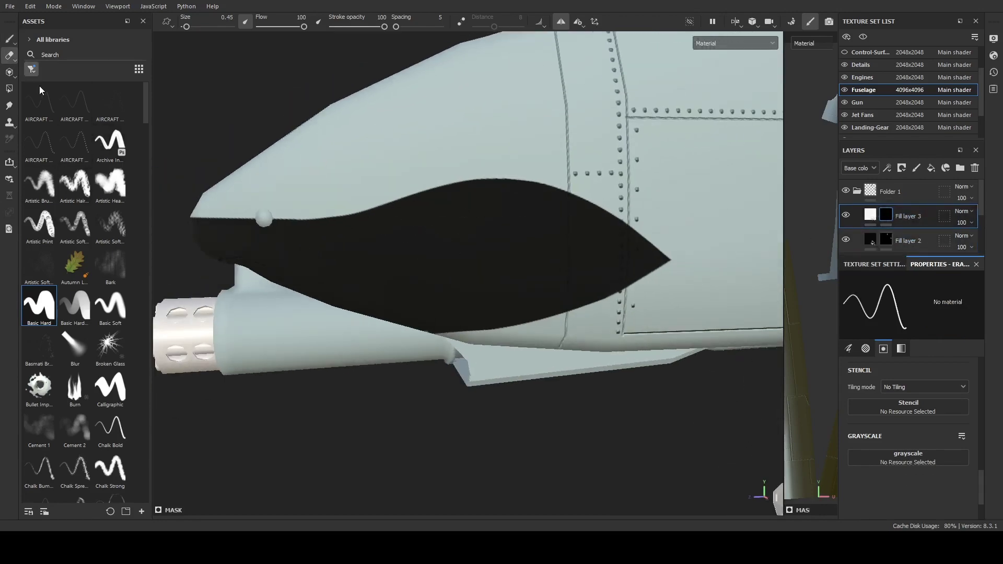
scroll(41, 131, down, 5)
scroll(52, 251, down, 5)
scroll(52, 267, down, 5)
scroll(104, 314, down, 5)
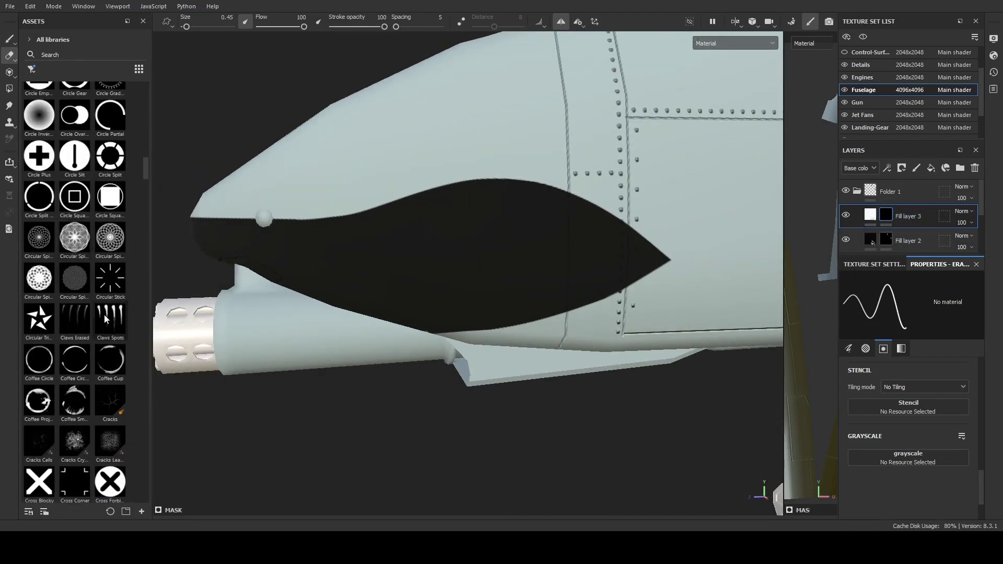
- Stamp white Claws Spots marks onto the black mouth and browse the brush library
key(1)
ctrl+right_drag(413, 249, 444, 249)
scroll(418, 245, down, 4)
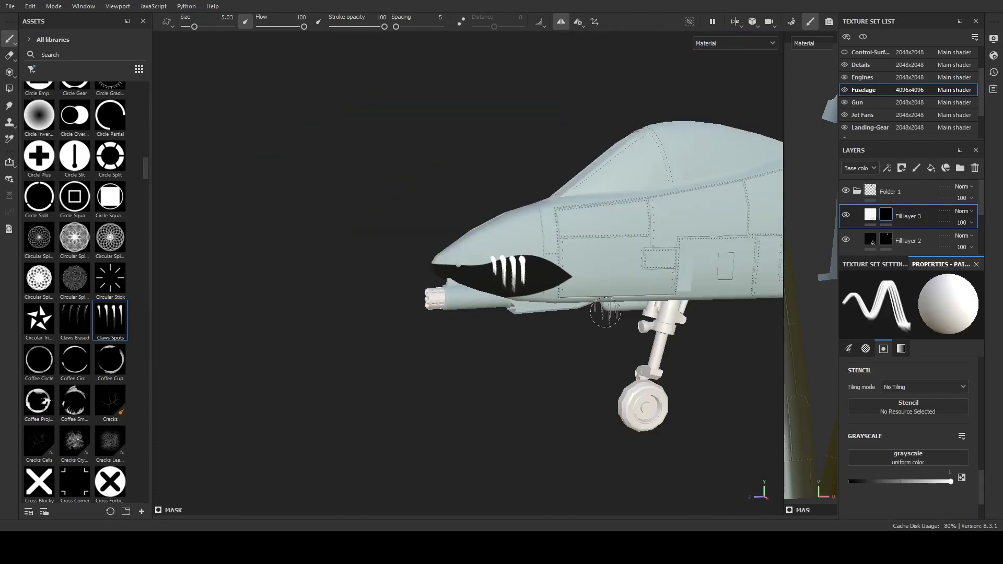
scroll(83, 369, down, 5)
scroll(78, 371, down, 5)
scroll(74, 372, down, 5)
scroll(88, 363, down, 5)
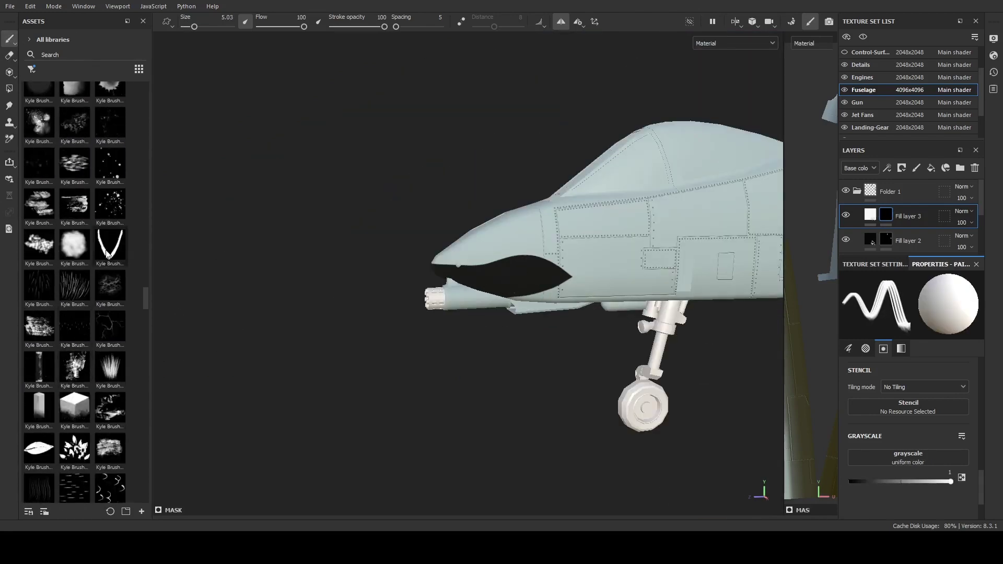
- Try the Veins Straight brush, then settle on the Basic Hard round brush
scroll(103, 354, down, 5)
scroll(99, 353, down, 5)
scroll(92, 350, down, 5)
scroll(83, 347, down, 5)
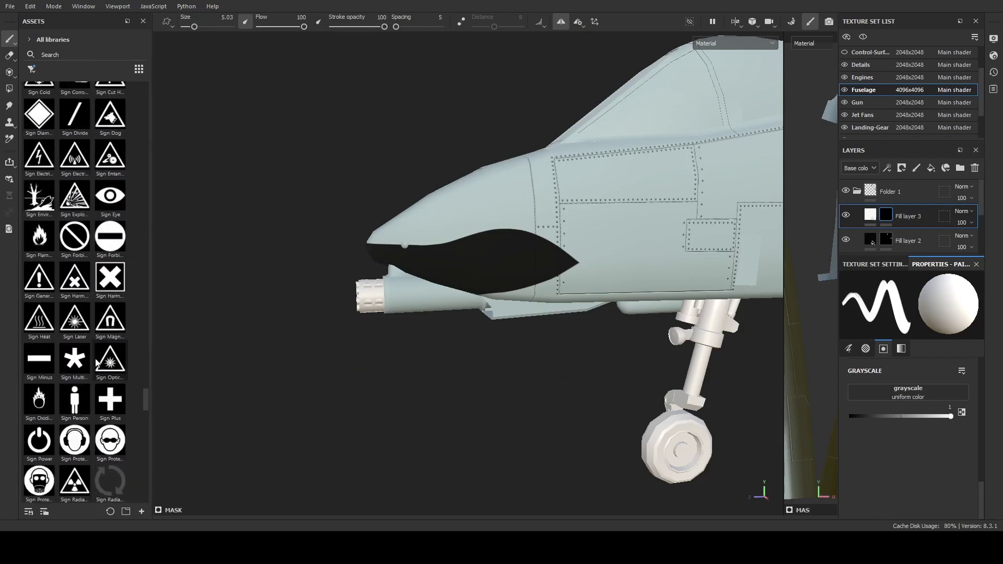
scroll(76, 345, down, 3)
scroll(74, 344, down, 5)
scroll(74, 355, down, 5)
scroll(75, 376, down, 3)
click(75, 401)
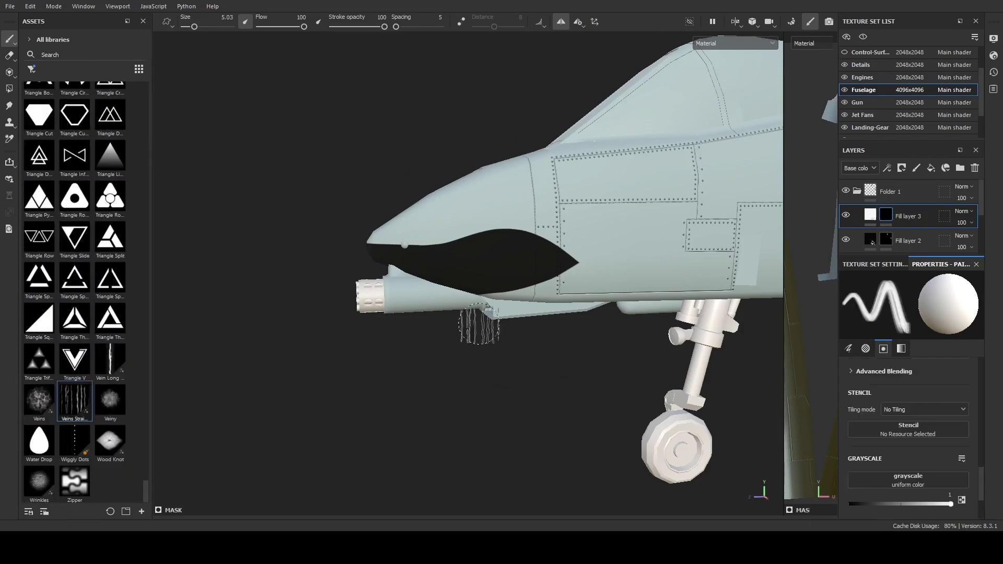
scroll(78, 365, up, 15)
click(39, 305)
- Paint a white line along the mouth's top edge on Fill layer 3's mask
scroll(515, 291, up, 3)
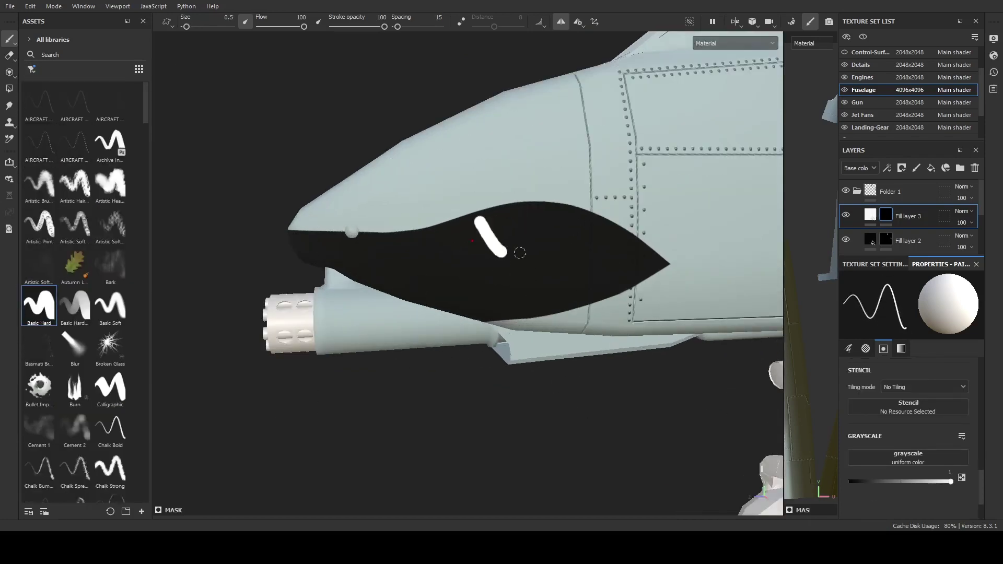
scroll(301, 246, up, 3)
alt+drag(300, 246, 251, 241)
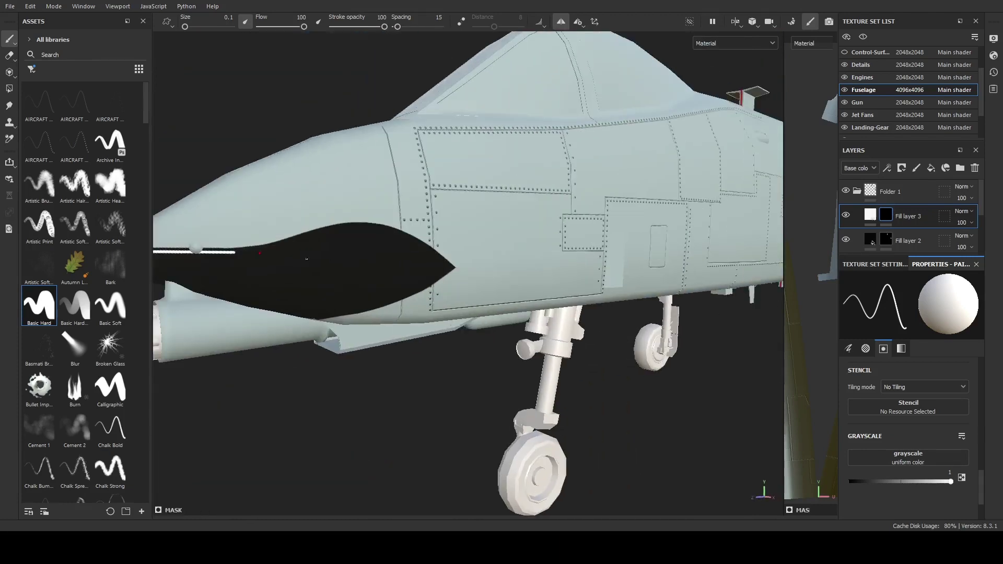
shift+click(260, 241)
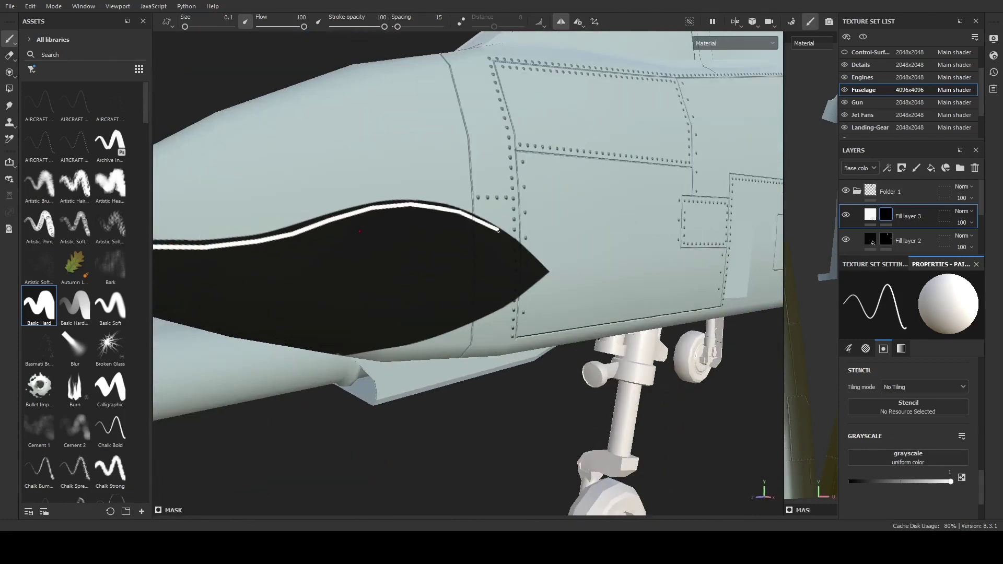
alt+drag(498, 231, 402, 249)
scroll(298, 225, up, 2)
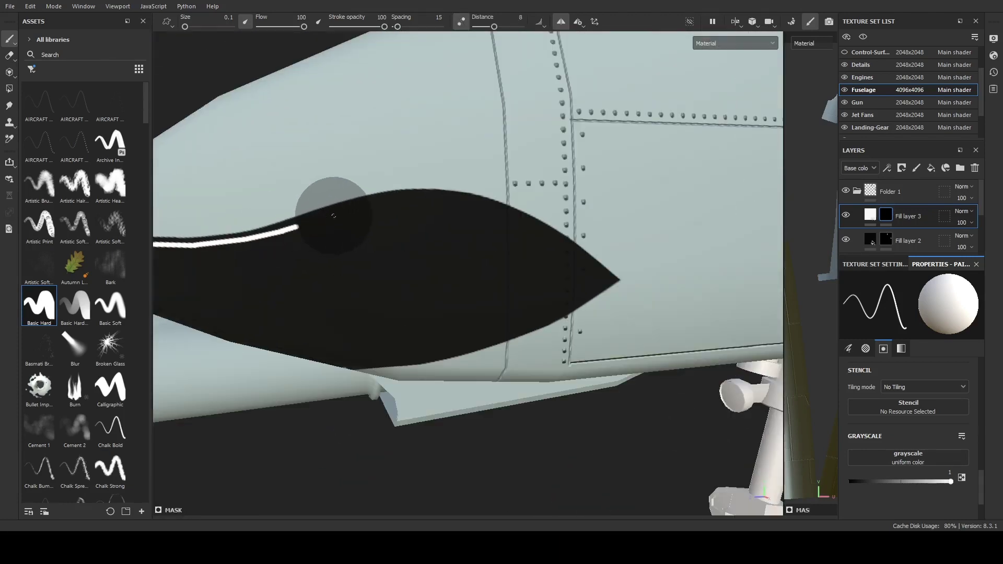
mouse_move(313, 202)
mouse_down()
mouse_move(550, 230)
mouse_move(623, 285)
mouse_up()
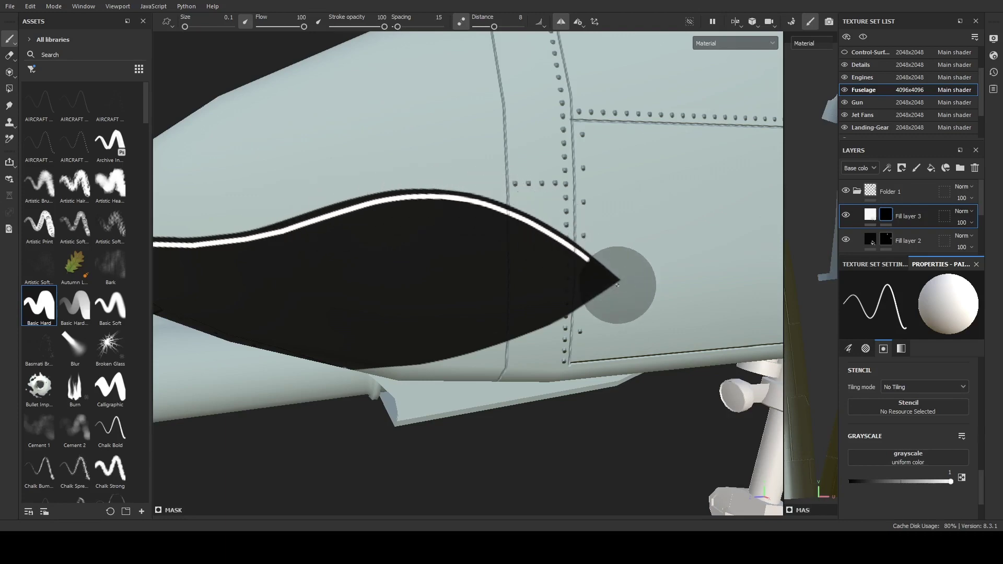
scroll(623, 285, down, 2)
scroll(672, 251, up, 2)
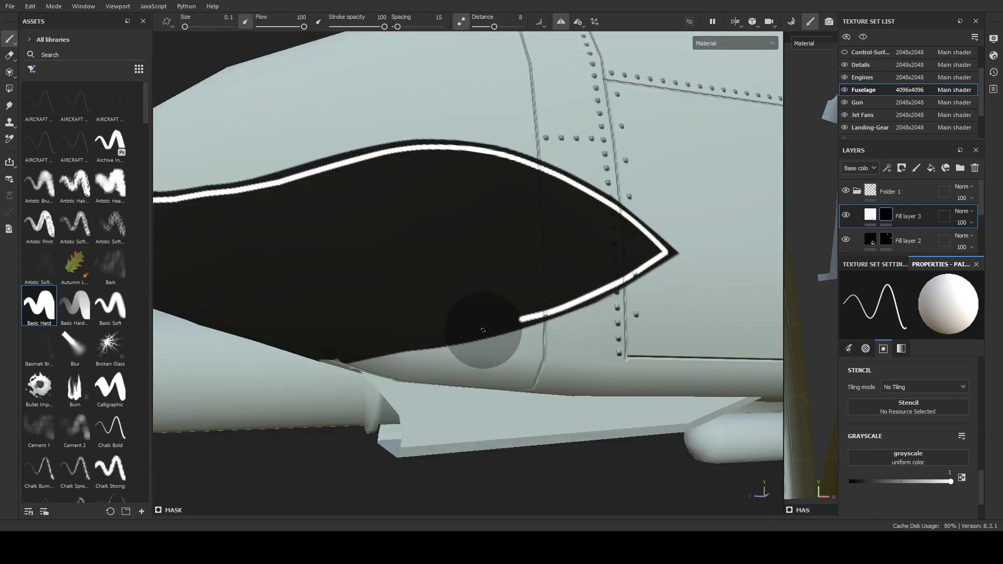
- Undo the overshoot past the mouth tip and continue the white line along the lower edge
key(ctrl+z)
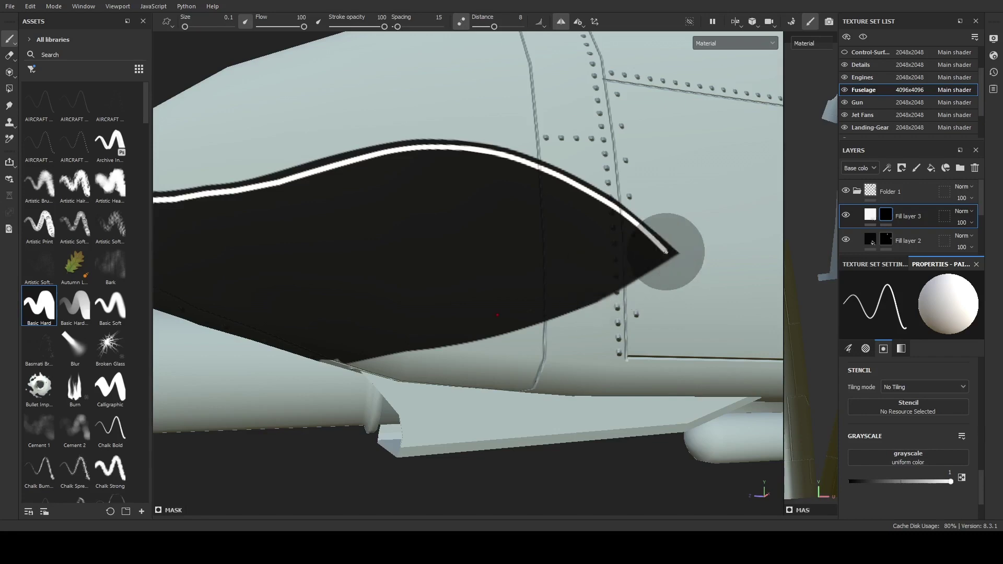
mouse_move(671, 252)
mouse_down()
mouse_move(373, 339)
mouse_move(377, 347)
mouse_up()
scroll(373, 338, down, 3)
scroll(376, 348, up, 2)
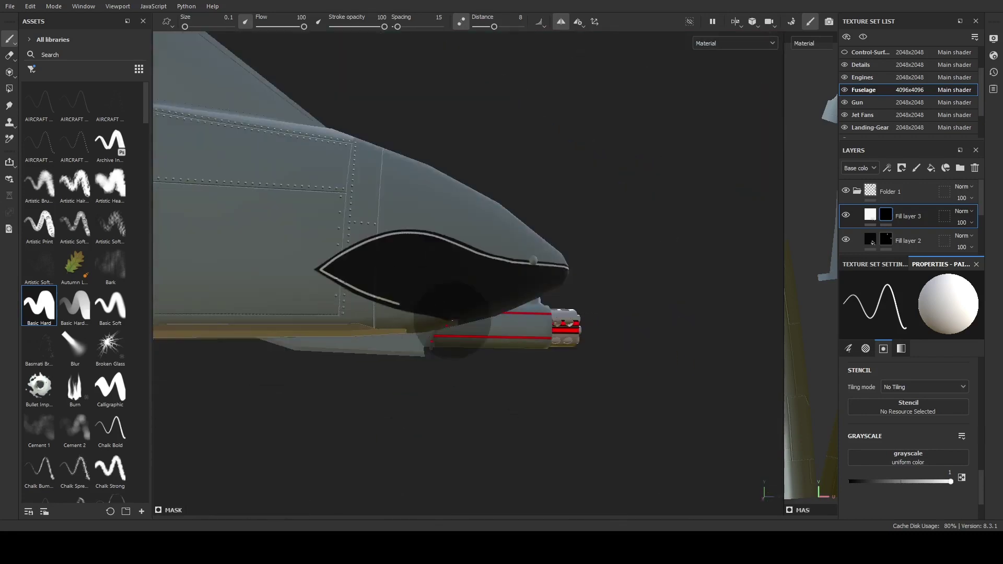
scroll(452, 320, up, 3)
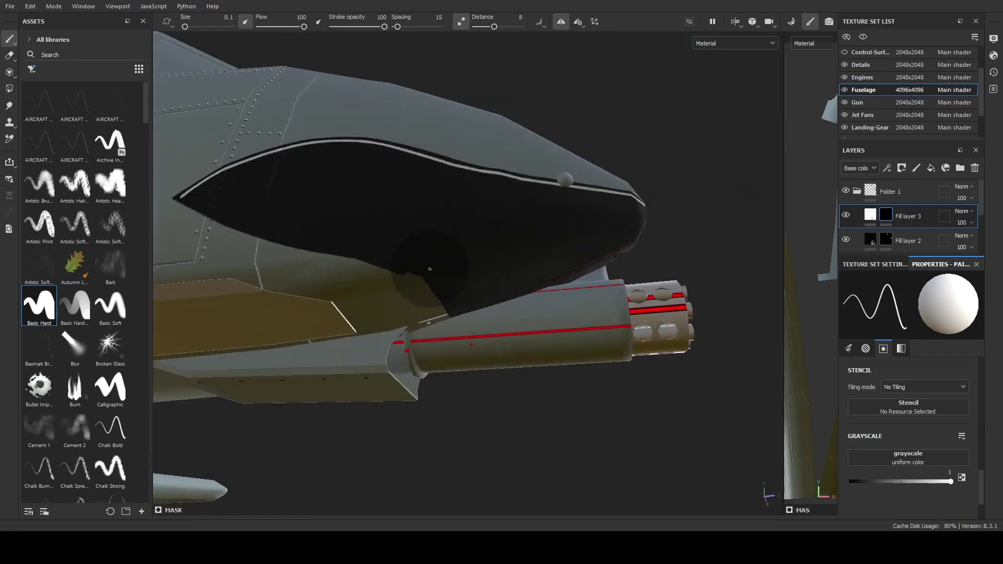
alt+drag(426, 280, 392, 257)
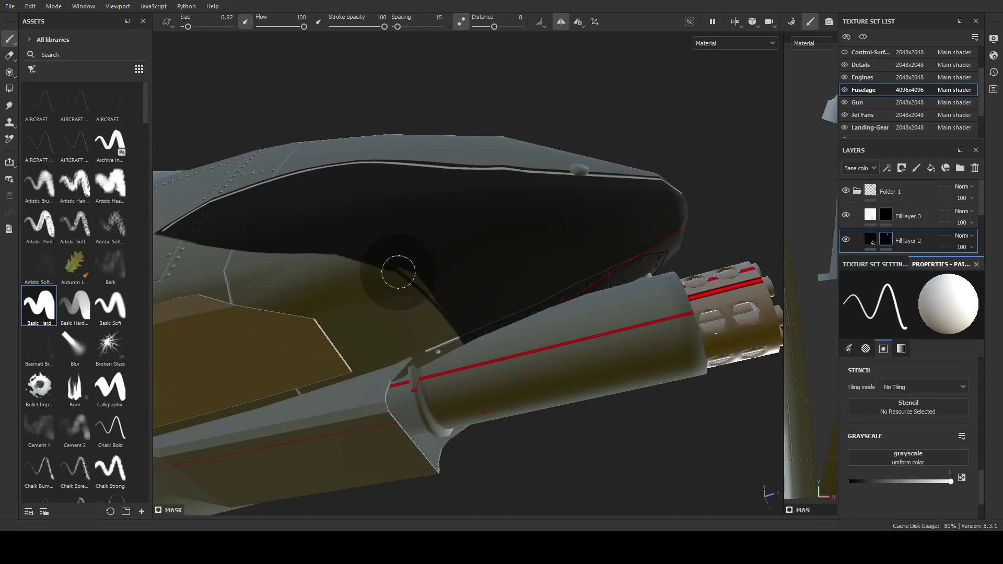
- Reselect Fill layer 3, shrink the brush, and paint a thin white line along the lower edge
key(bracketleft)
key(bracketleft)
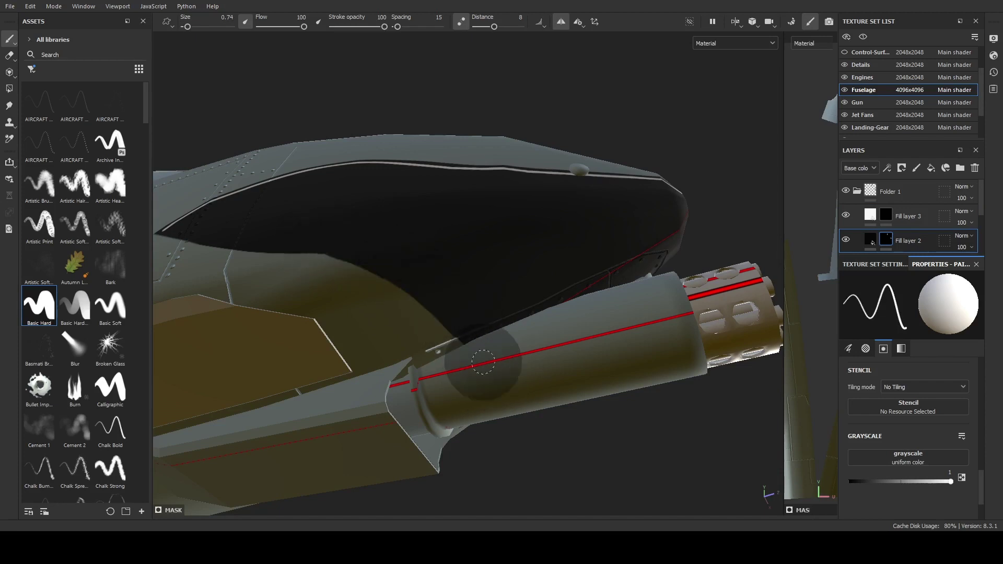
mouse_move(477, 354)
alt+mouse_down()
mouse_move(347, 235)
mouse_move(298, 217)
alt+mouse_up()
scroll(460, 280, down, 2)
click(909, 216)
key(bracketleft)
key(bracketleft)
key(bracketleft)
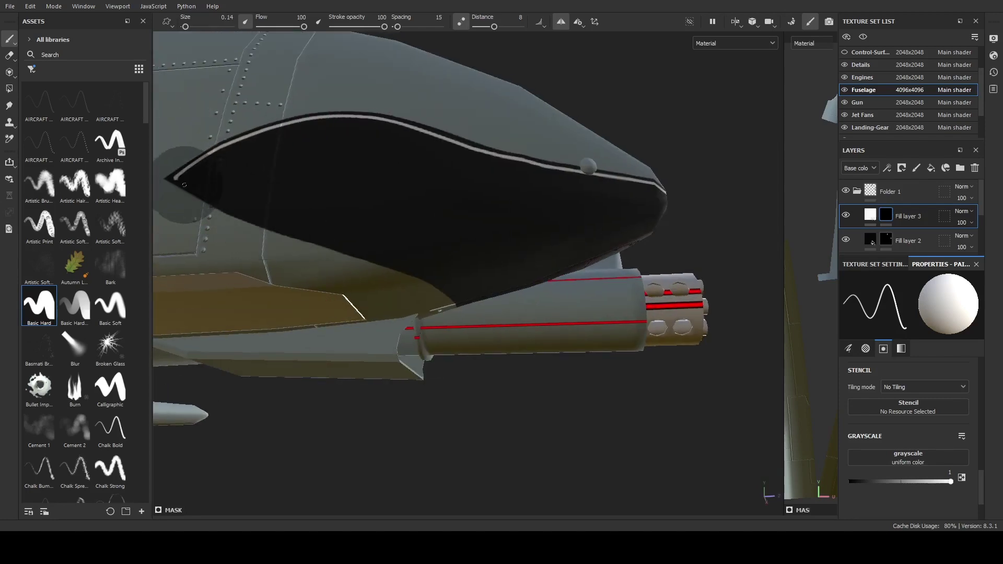
drag(214, 196, 411, 266)
- Orbit and zoom around the nose to check the white mouth outline
alt+drag(475, 306, 349, 272)
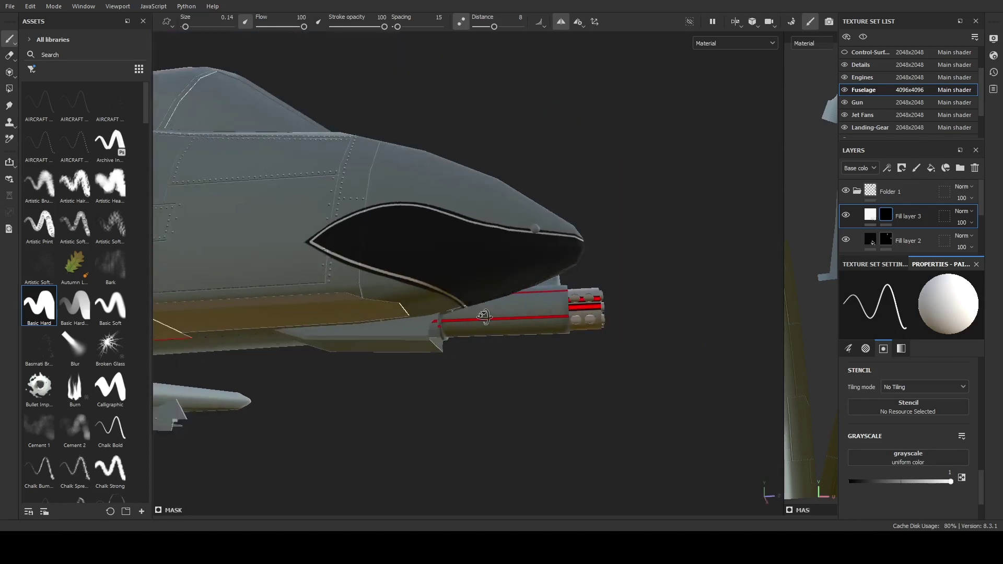
scroll(349, 271, up, 3)
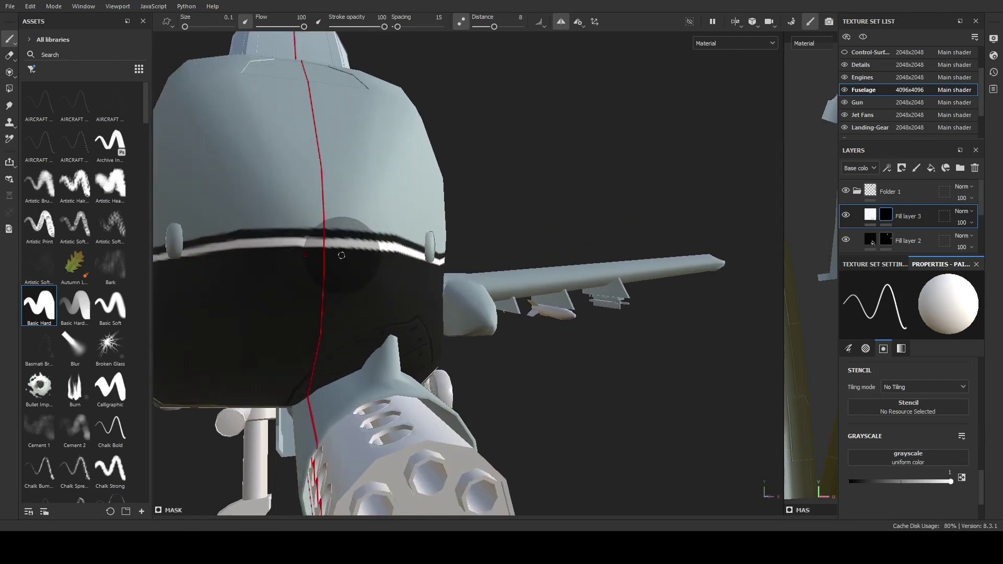
drag(494, 26, 487, 27)
alt+drag(320, 342, 263, 227)
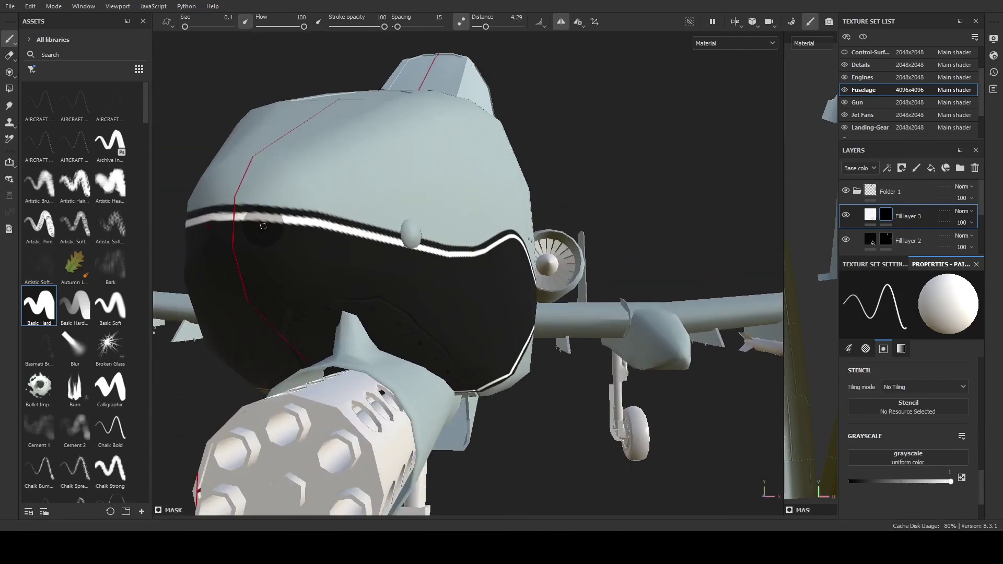
scroll(256, 315, down, 2)
alt+drag(257, 315, 246, 251)
scroll(245, 250, up, 3)
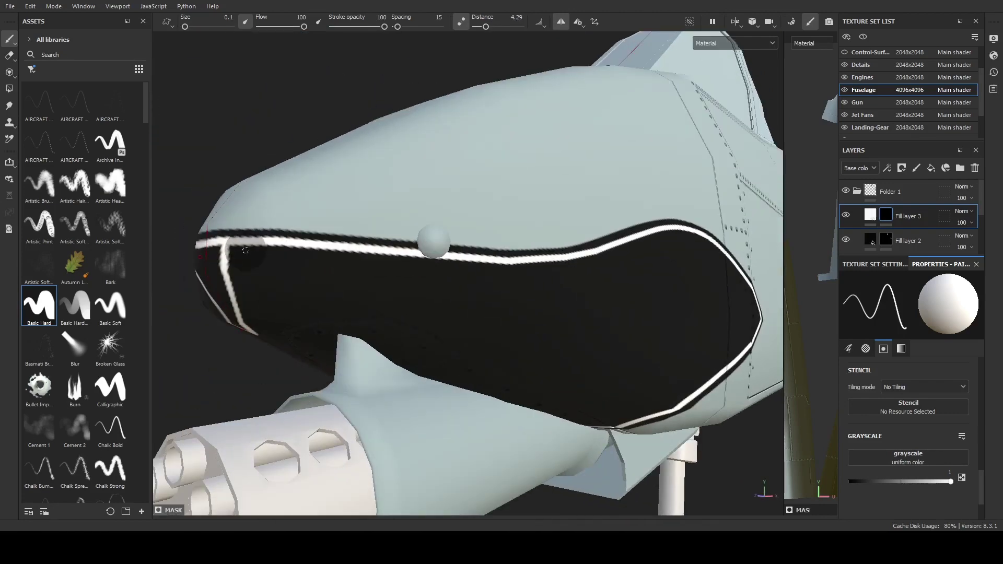
- Paint the first white zigzag teeth up to the mouth's top border
alt+middle_drag(347, 256, 277, 251)
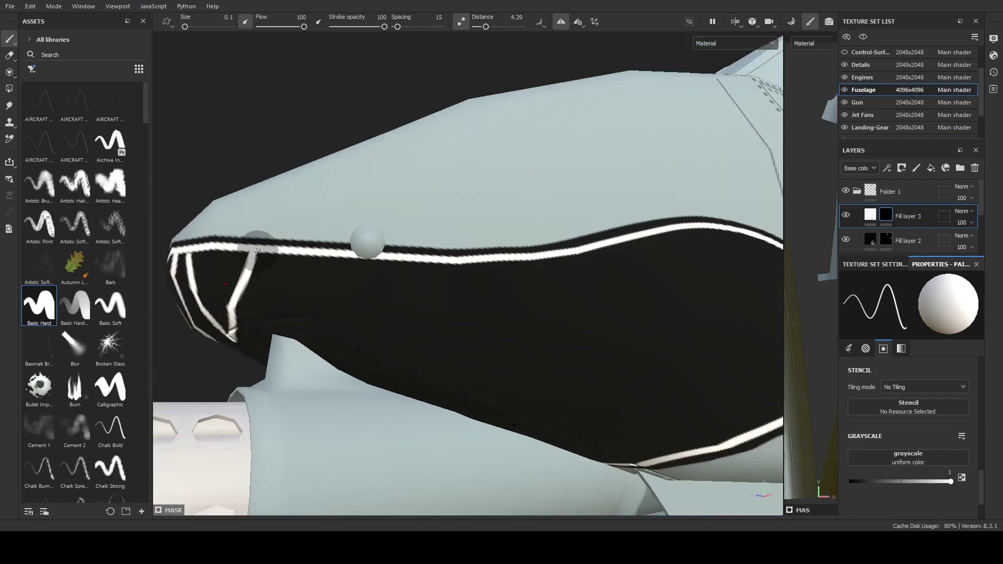
alt+middle_drag(484, 309, 283, 335)
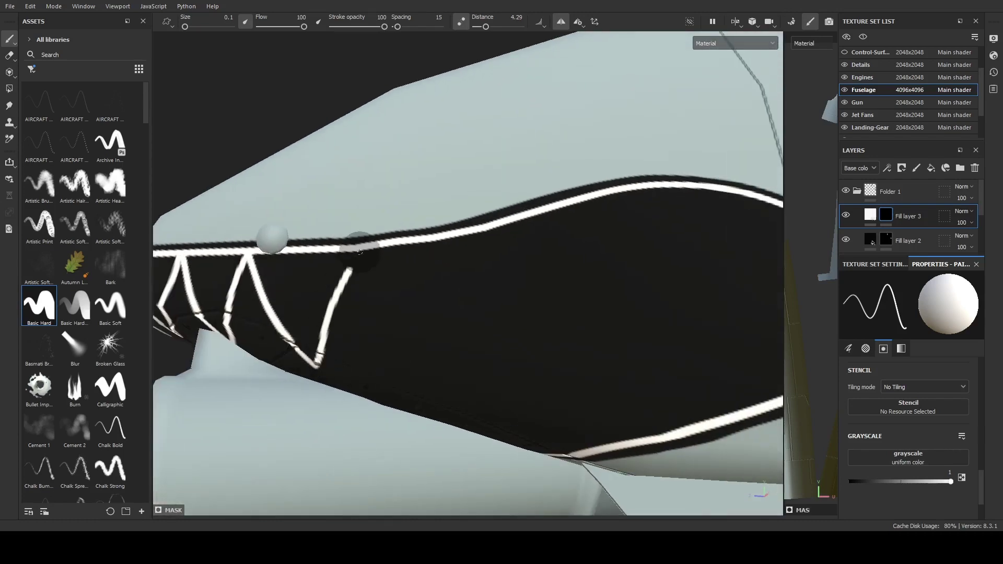
drag(426, 363, 450, 251)
scroll(450, 251, down, 3)
scroll(409, 286, up, 3)
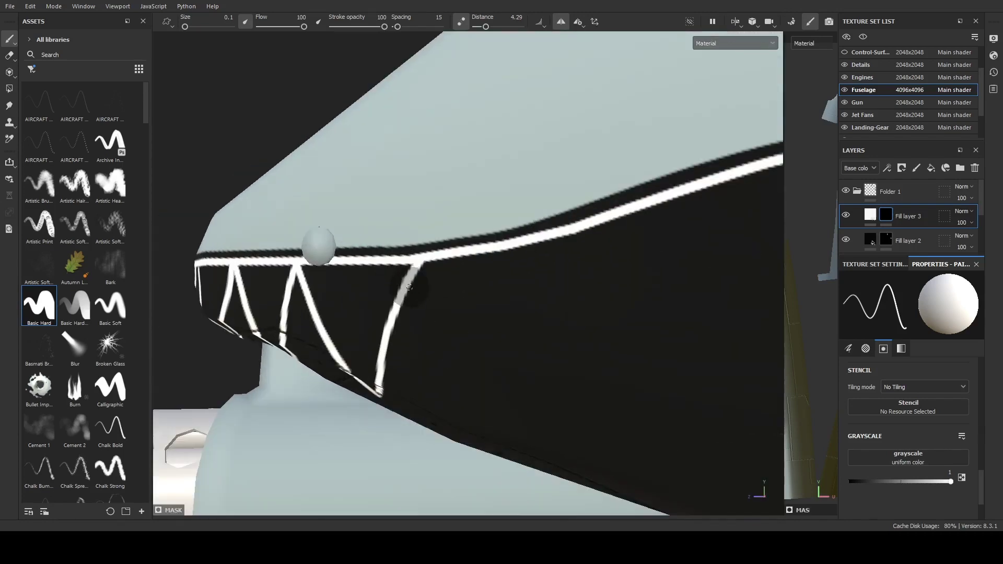
mouse_move(455, 392)
mouse_down()
mouse_move(496, 226)
mouse_move(365, 269)
mouse_up()
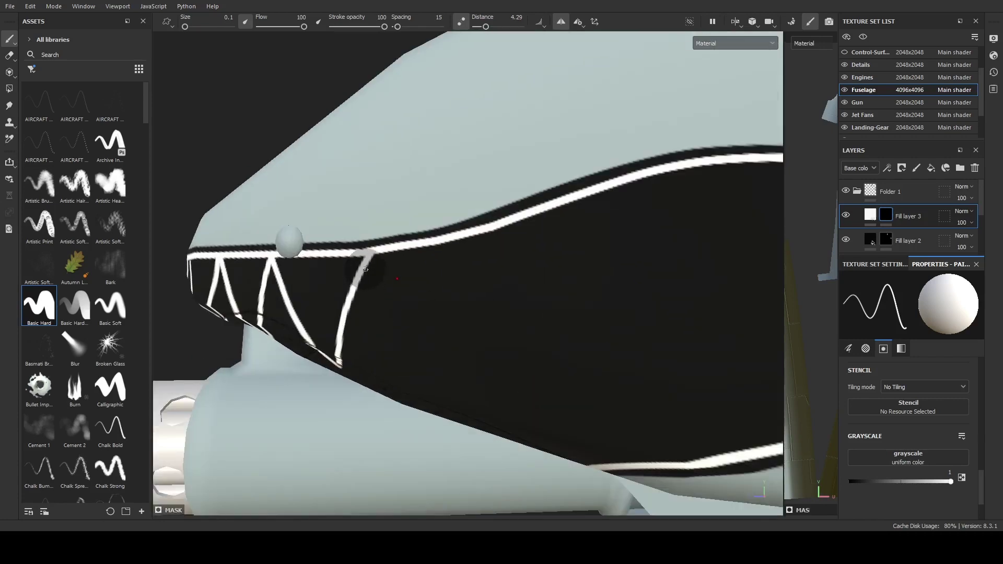
scroll(513, 271, down, 2)
scroll(513, 271, down, 4)
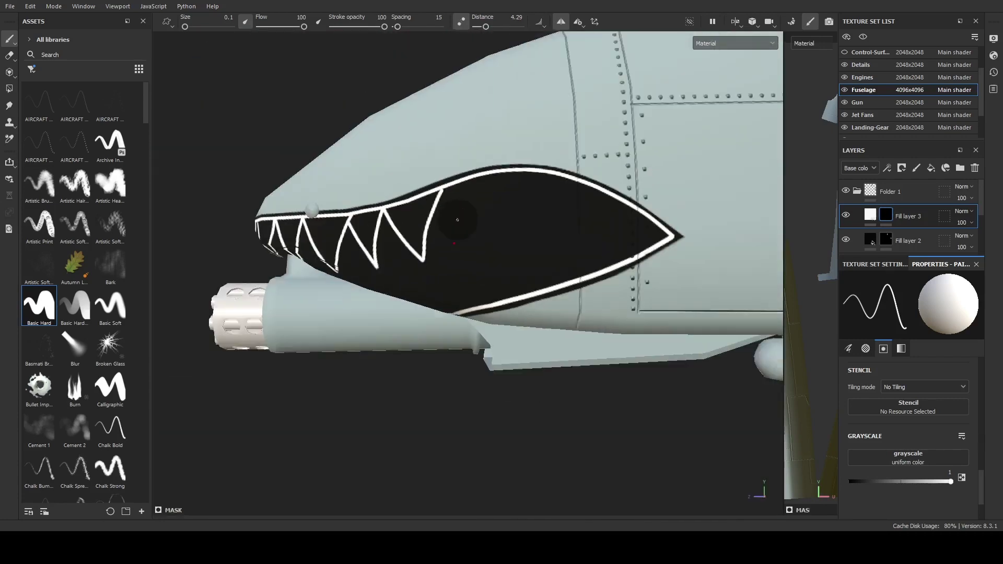
- Draw a straight tooth edge to the top border, then undo it
mouse_move(513, 270)
alt+mouse_down()
mouse_move(520, 238)
mouse_move(305, 189)
alt+mouse_up()
scroll(305, 188, up, 3)
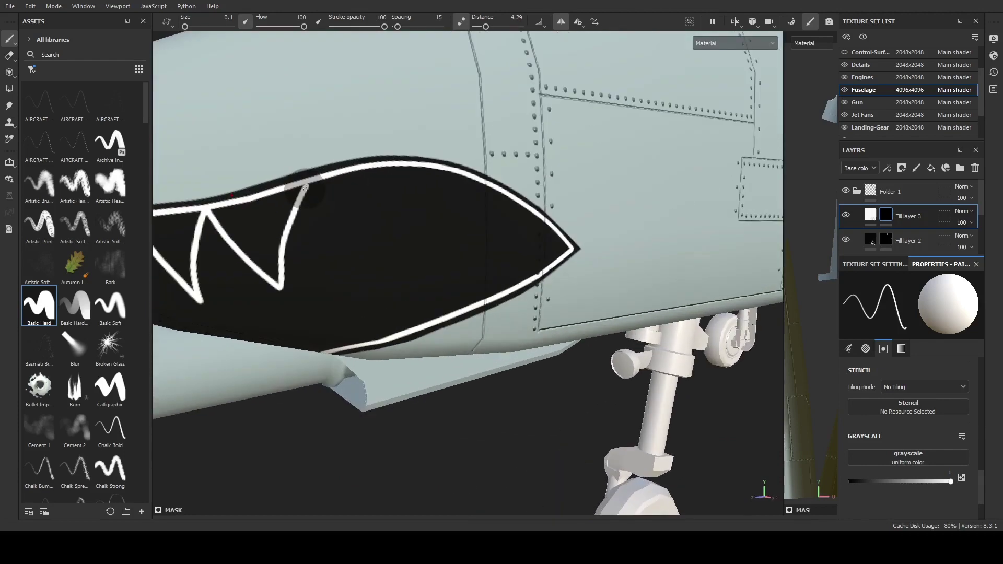
shift+click(364, 160)
scroll(364, 168, up, 1)
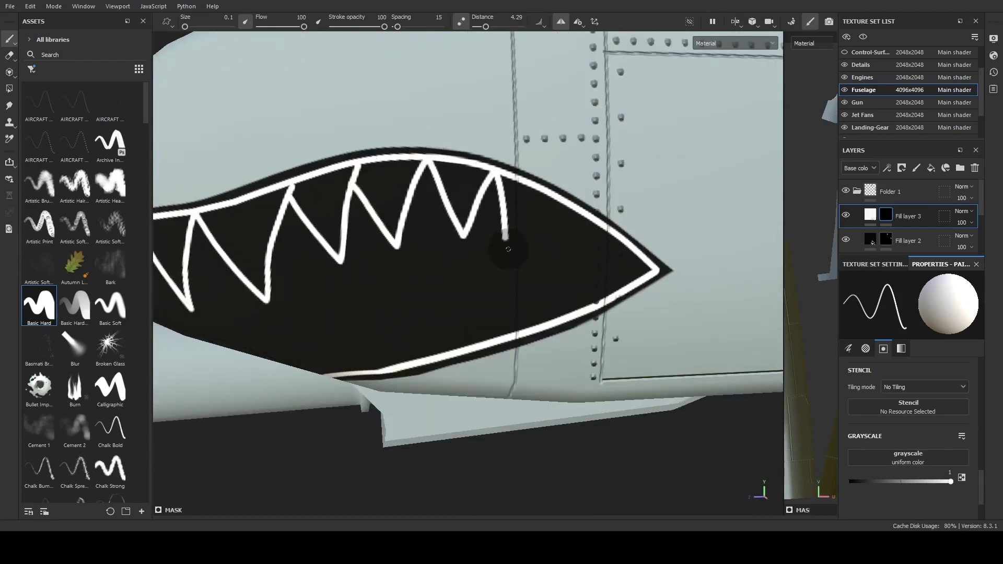
key(ctrl+z)
scroll(548, 216, up, 1)
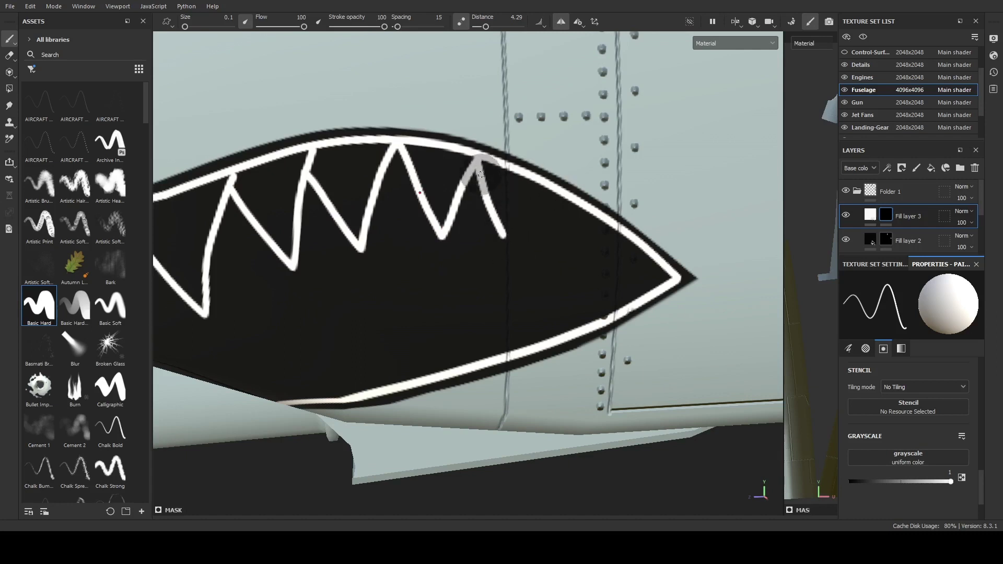
- Add the final teeth near the rear point, closing the mouth outline
shift+click(575, 270)
shift+click(616, 230)
scroll(619, 311, down, 1)
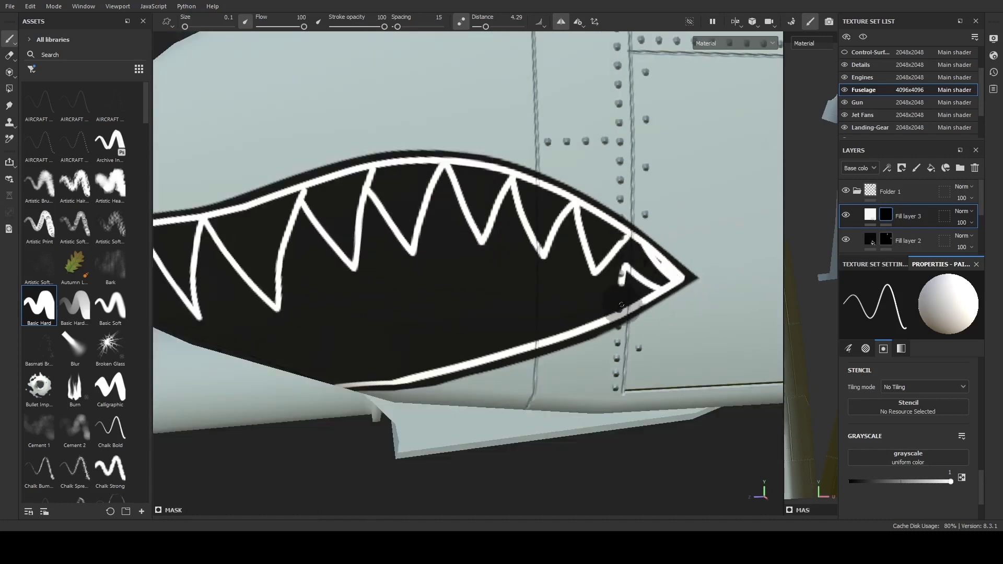
scroll(572, 324, down, 1)
scroll(603, 232, up, 3)
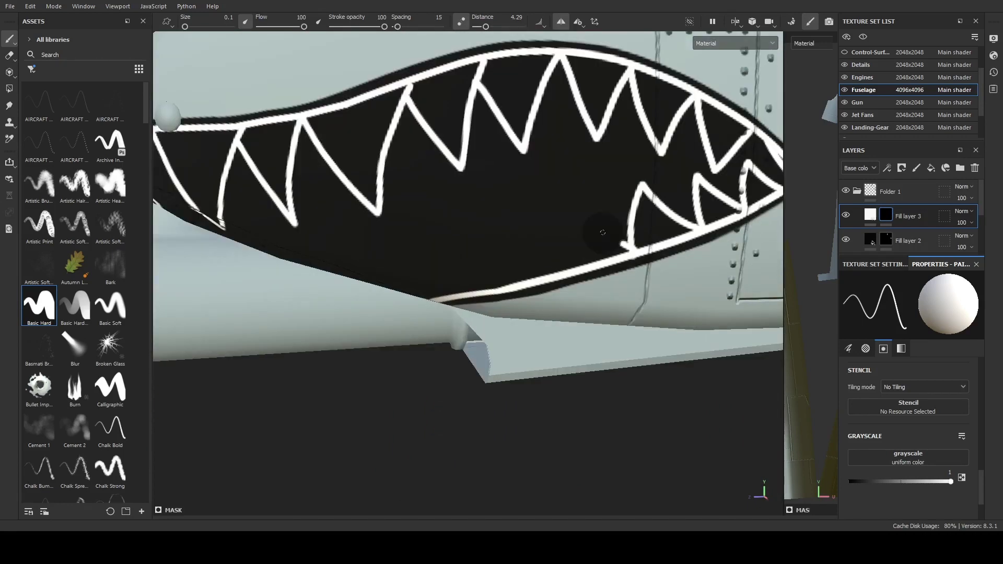
- Orbit under the nose to inspect the teeth and gun from below
alt+drag(483, 223, 585, 247)
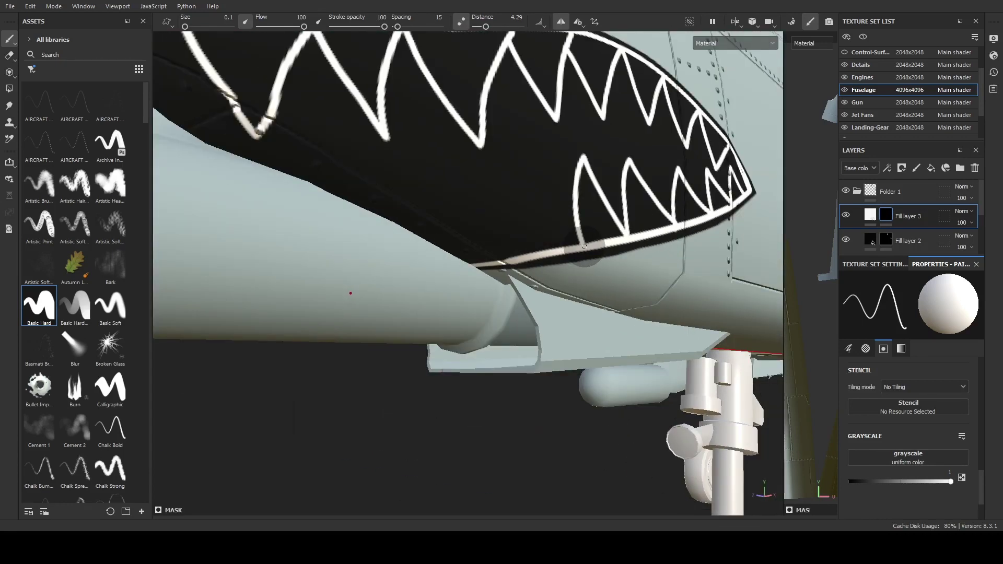
scroll(508, 143, down, 3)
alt+drag(509, 144, 251, 270)
scroll(319, 303, down, 3)
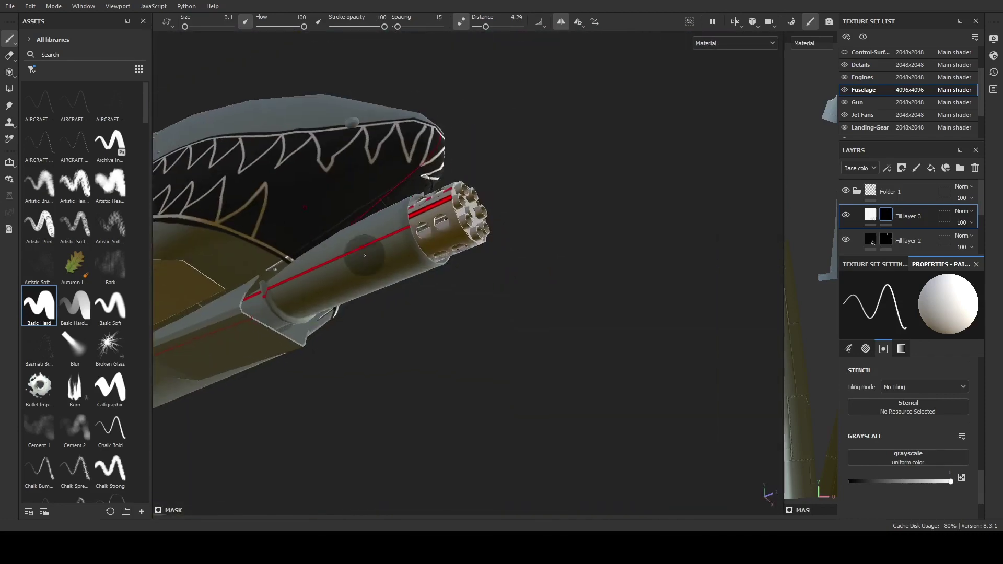
mouse_move(318, 303)
alt+mouse_down()
mouse_move(381, 321)
mouse_move(555, 247)
mouse_move(436, 244)
alt+mouse_up()
scroll(433, 303, down, 5)
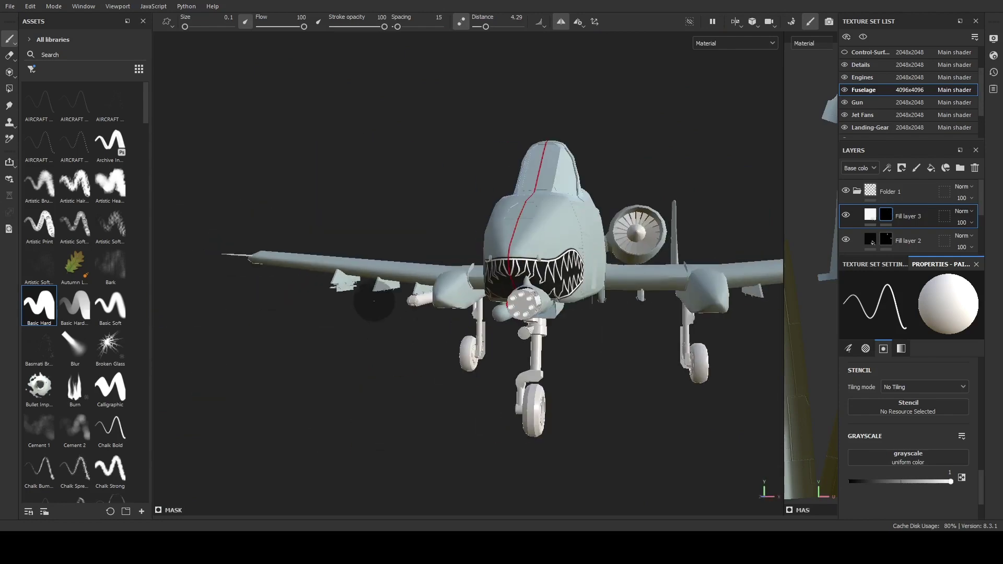
- Fill the front tooth solid white and touch up nearby teeth
scroll(435, 244, up, 3)
scroll(435, 243, up, 3)
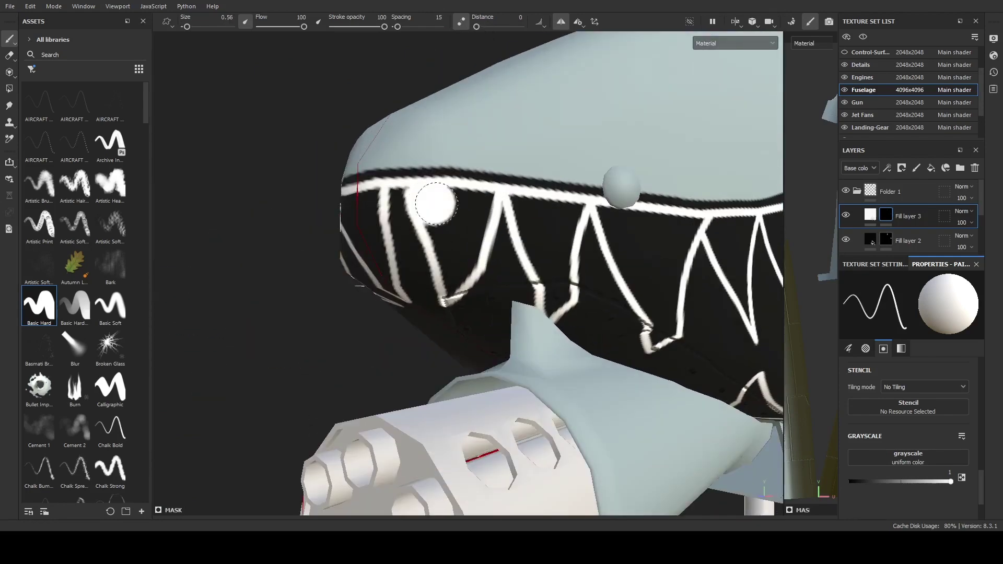
drag(437, 203, 437, 238)
scroll(450, 296, down, 3)
mouse_move(314, 209)
mouse_down()
mouse_move(386, 204)
mouse_move(361, 272)
mouse_move(261, 285)
mouse_move(439, 188)
mouse_move(460, 251)
mouse_up()
scroll(261, 285, up, 3)
- Resize the brush and fill more front teeth with white
key(bracketleft)
key(bracketright)
key(bracketright)
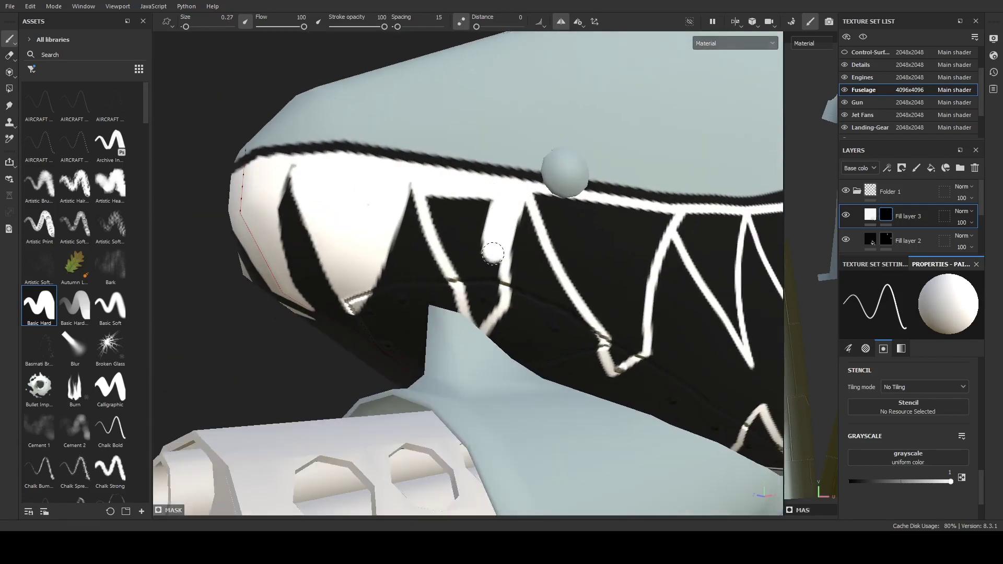
mouse_move(439, 199)
mouse_down()
mouse_move(475, 264)
mouse_move(556, 275)
mouse_up()
scroll(557, 275, up, 5)
drag(416, 345, 369, 204)
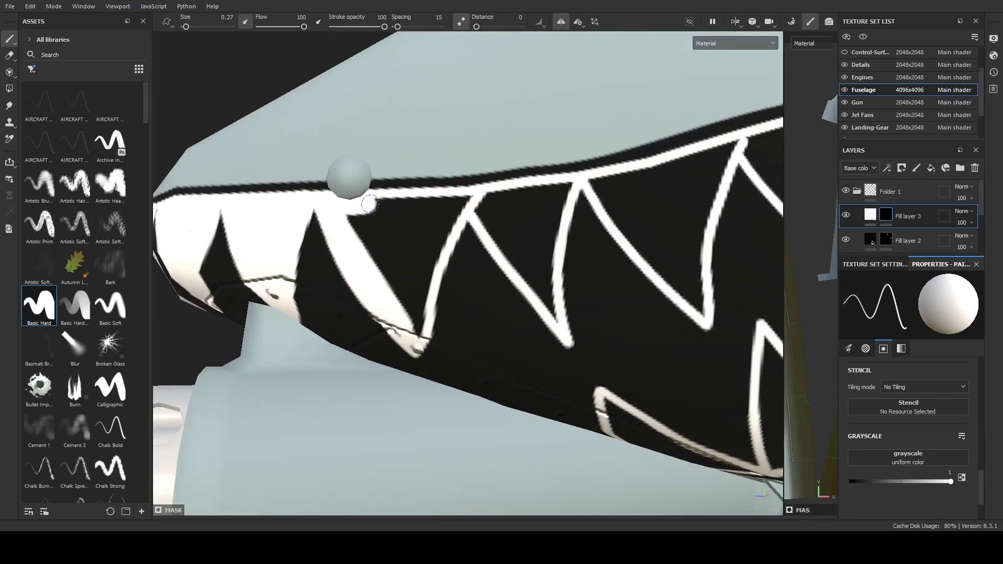
drag(434, 268, 338, 211)
- Enlarge the brush and dab white into the upper jaw's teeth
key(bracketright)
key(bracketright)
key(bracketright)
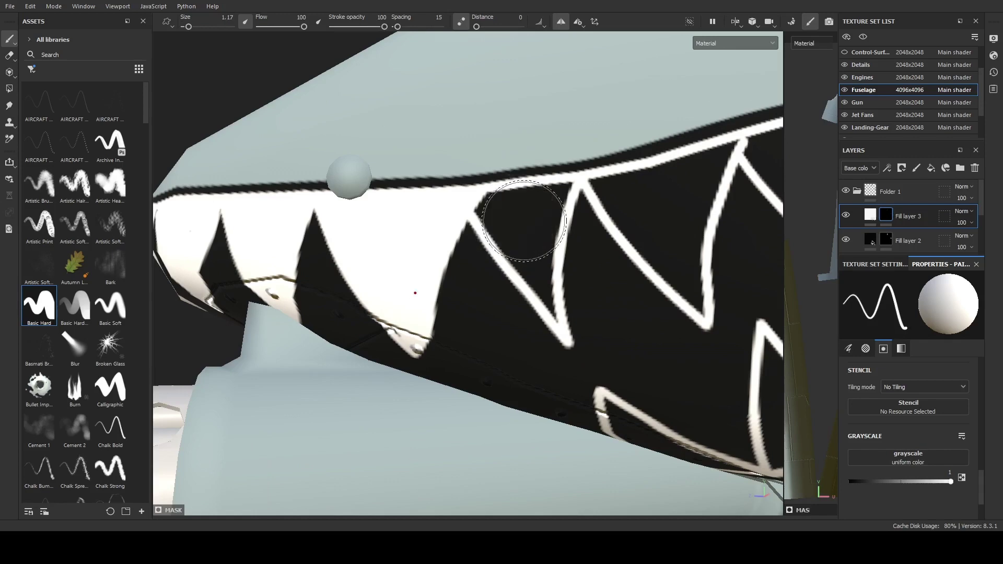
click(522, 218)
click(657, 201)
scroll(664, 209, down, 3)
scroll(504, 224, up, 3)
click(504, 224)
click(593, 215)
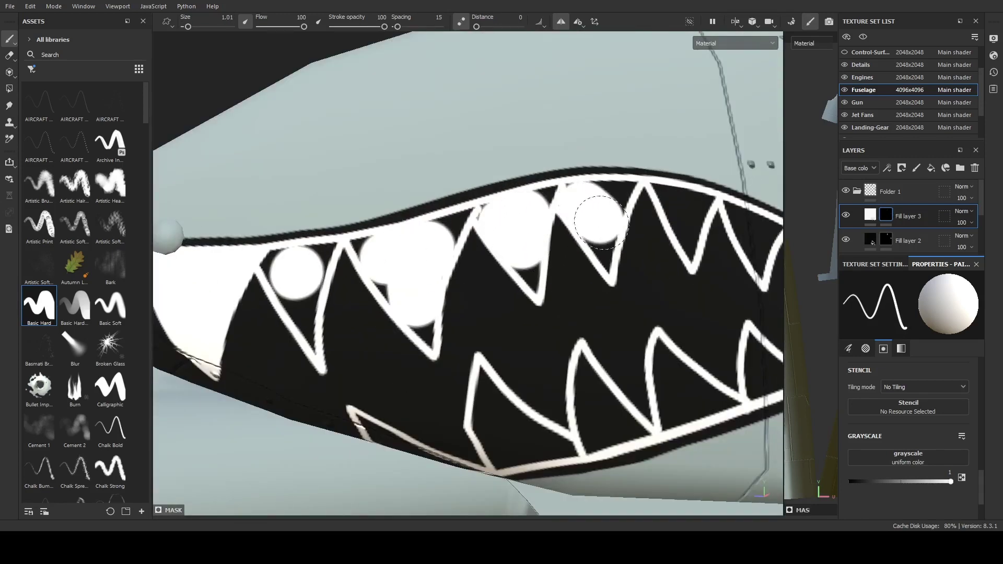
scroll(601, 261, up, 2)
- Shrink the brush and fill the narrow tooth tips with white
key(bracketright)
key(bracketright)
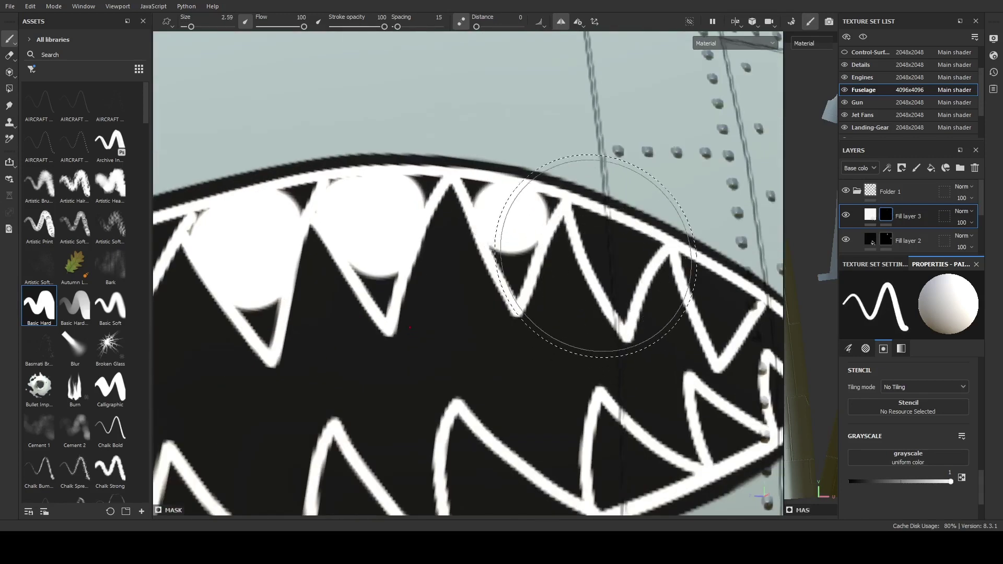
key(bracketleft)
key(bracketleft)
key(bracketleft)
scroll(600, 272, down, 2)
scroll(447, 242, up, 3)
drag(449, 230, 465, 299)
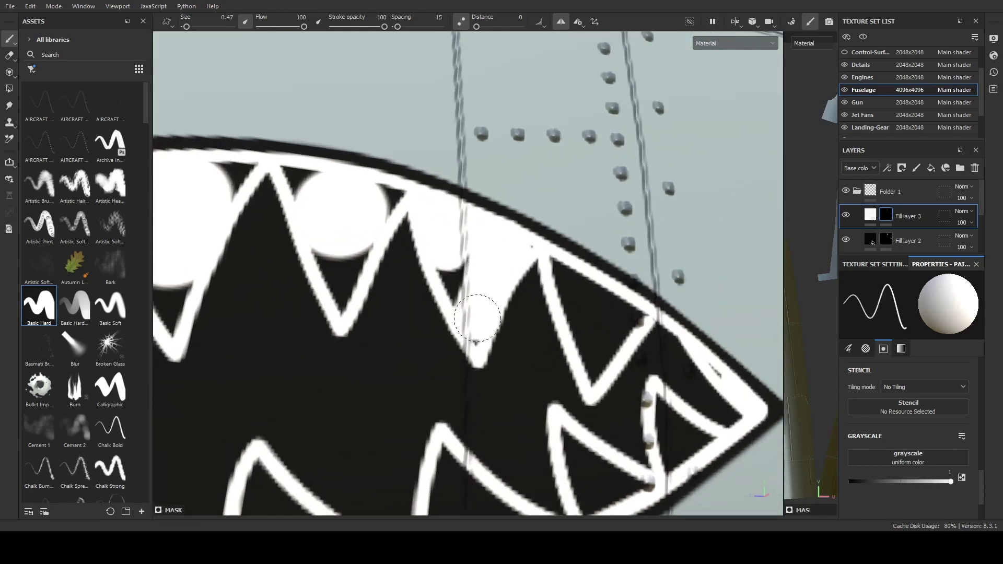
scroll(496, 254, down, 2)
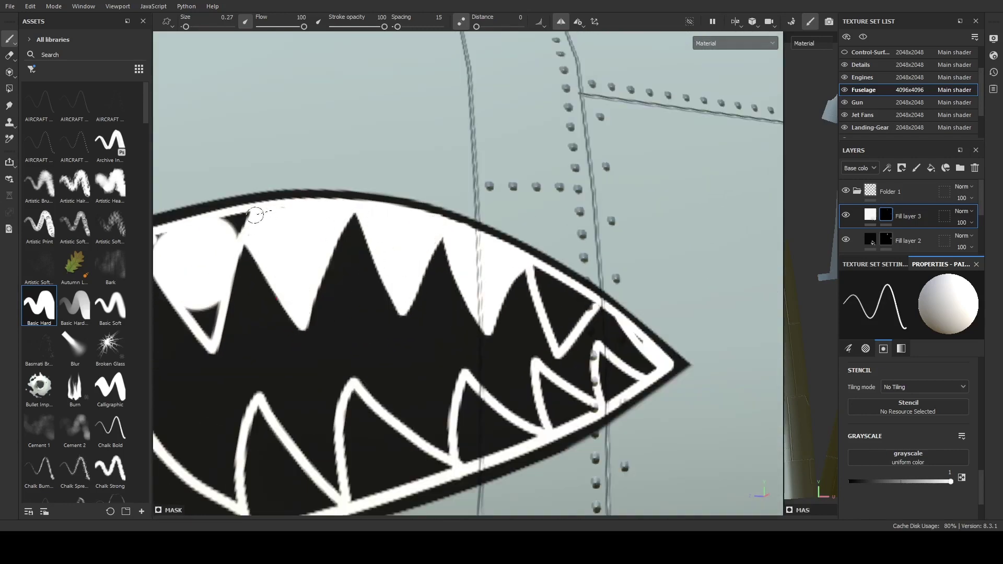
scroll(255, 214, down, 3)
scroll(343, 228, up, 3)
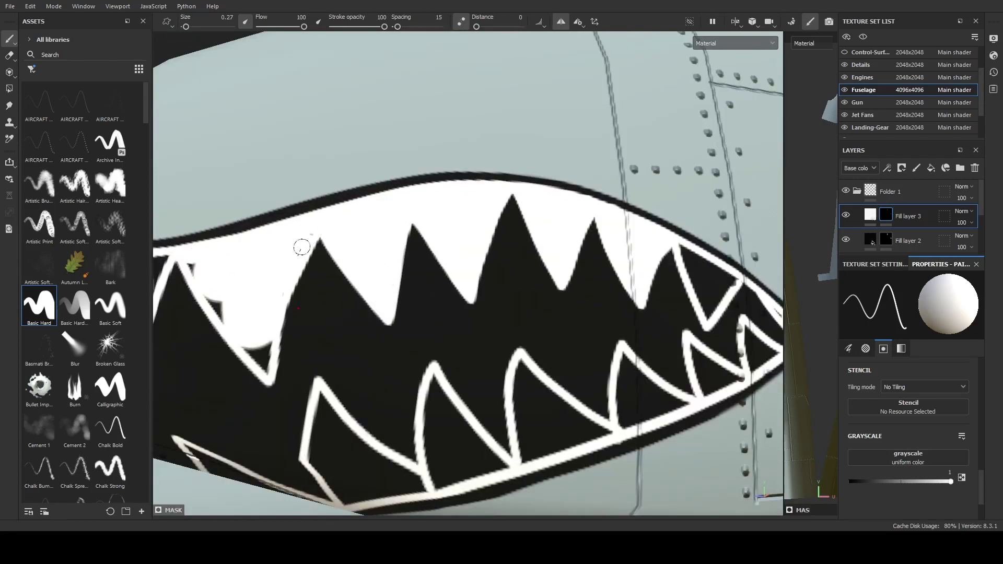
- Orbit around the mouth and under the nose to review the filled teeth
alt+drag(246, 345, 376, 270)
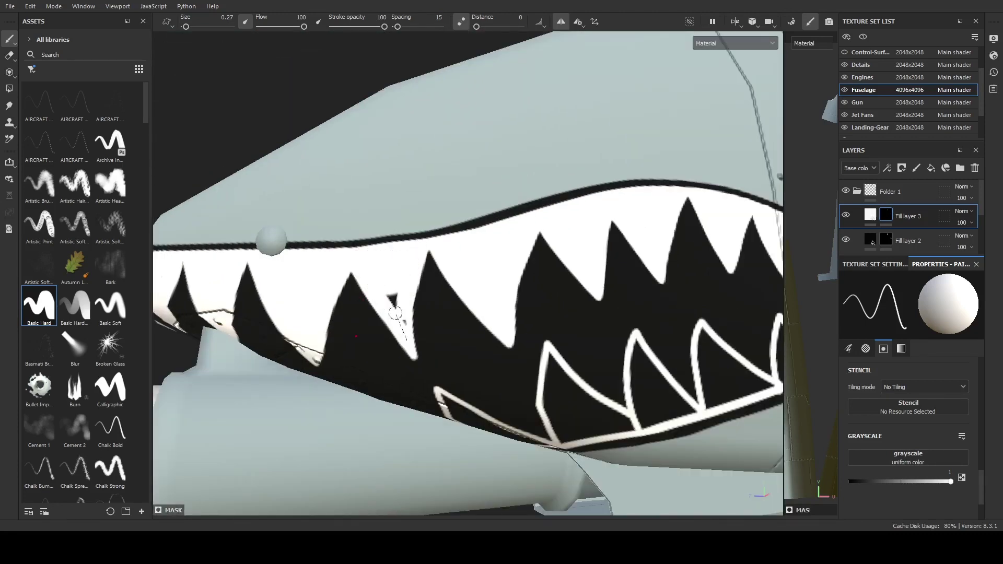
scroll(396, 313, down, 5)
scroll(396, 313, up, 3)
scroll(396, 313, up, 2)
mouse_move(396, 312)
alt+mouse_down()
mouse_move(541, 296)
mouse_move(309, 342)
alt+mouse_up()
- Touch up a small back tooth with white and rotate the environment light to brighten it
scroll(363, 308, down, 3)
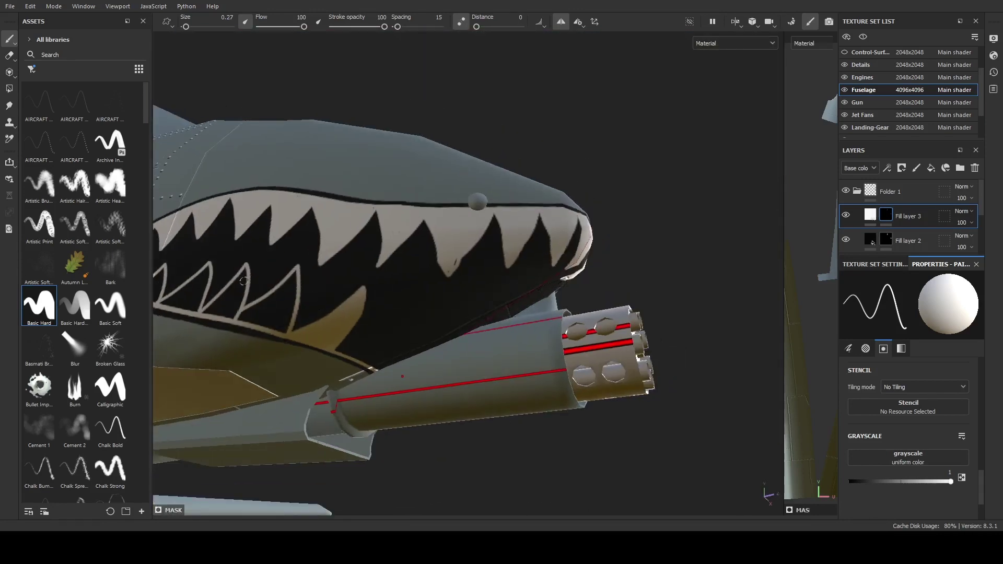
scroll(411, 339, up, 3)
scroll(398, 338, down, 3)
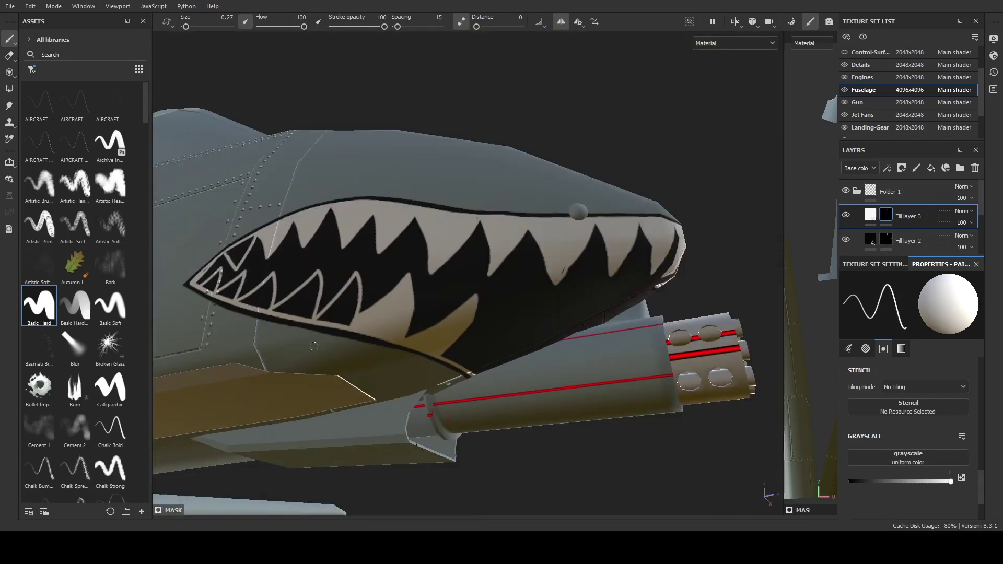
scroll(366, 309, up, 3)
drag(339, 314, 351, 285)
shift+right_drag(352, 282, 404, 288)
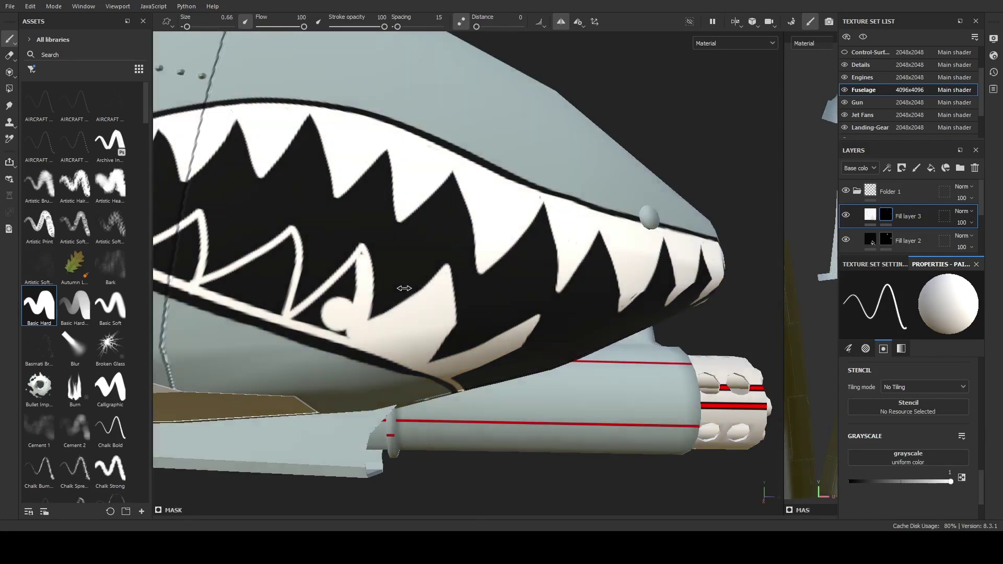
- Undo the stray white stroke between the teeth at the mouth's rear corner and reframe the aircraft
scroll(304, 319, up, 3)
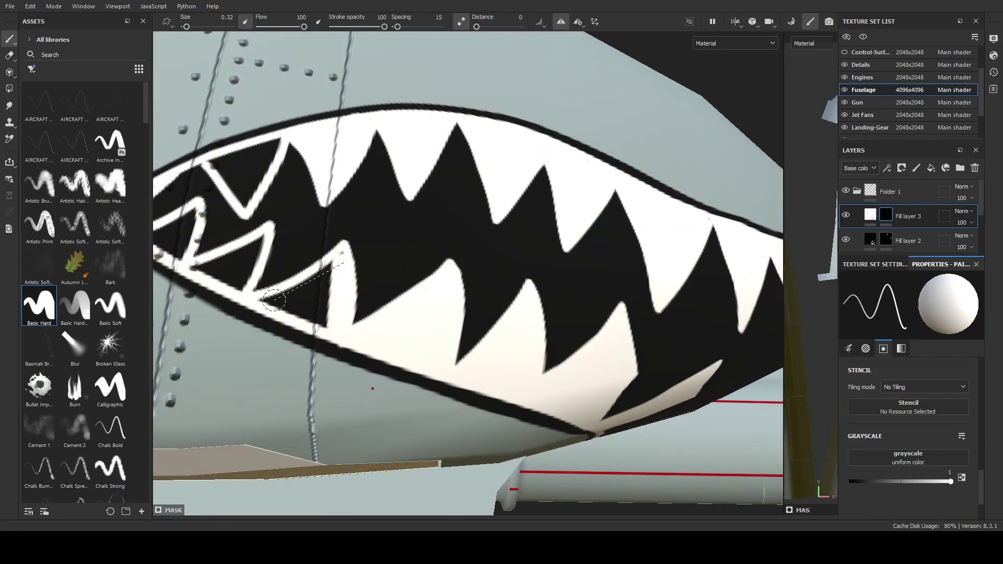
alt+drag(321, 299, 388, 330)
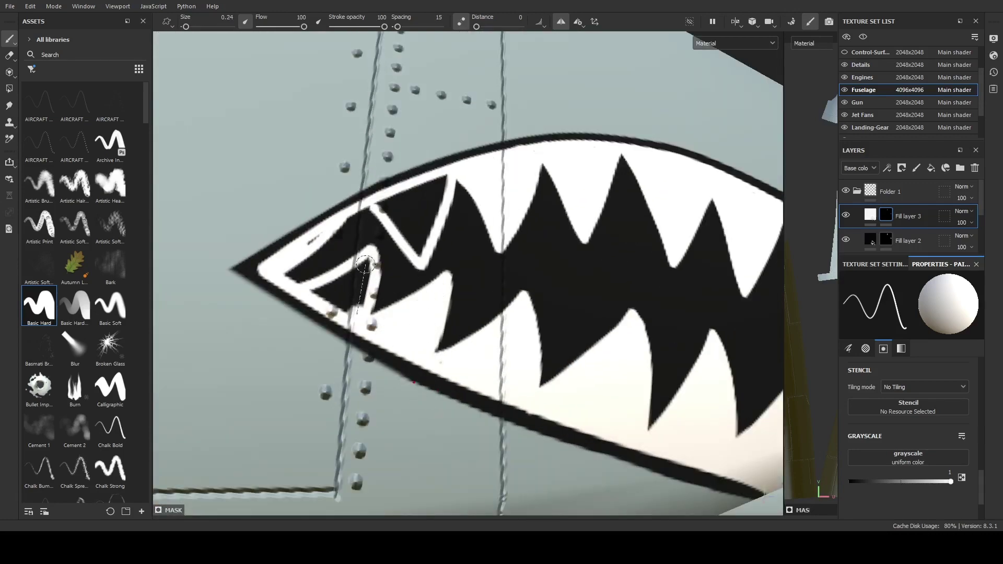
key(ctrl+z)
key(f)
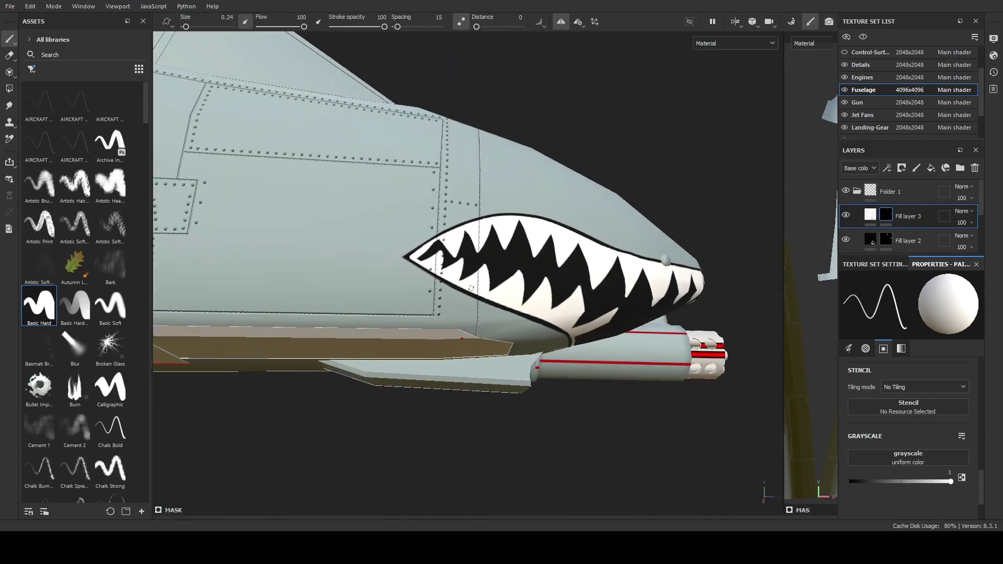
scroll(620, 295, up, 5)
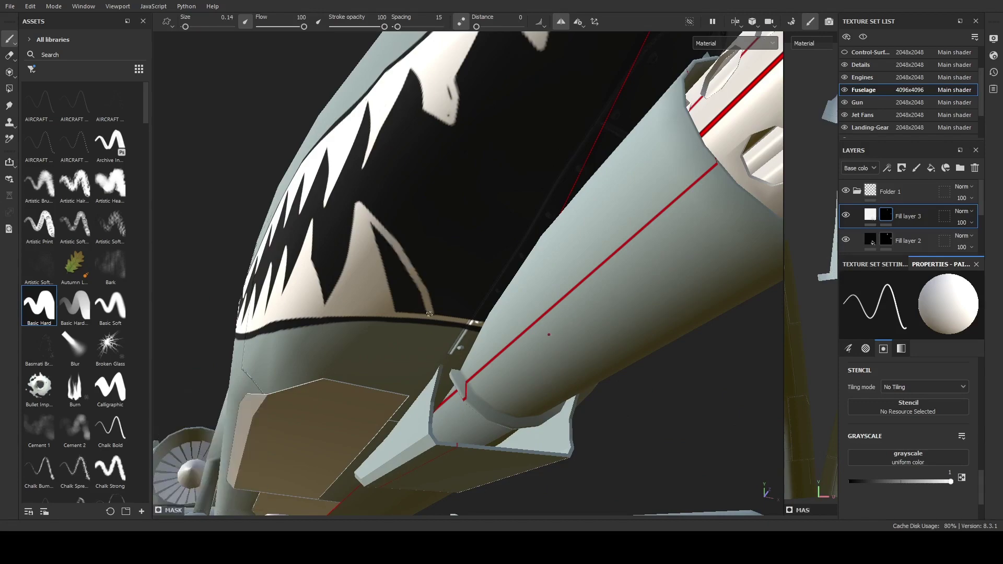
- Paint the solid black eye shape above the mouth on Fill layer 2's mask
mouse_move(383, 242)
alt+mouse_down()
mouse_move(466, 257)
mouse_move(270, 285)
mouse_move(892, 239)
alt+mouse_up()
scroll(465, 257, down, 3)
scroll(465, 257, up, 3)
mouse_move(553, 229)
alt+mouse_down()
mouse_move(397, 245)
mouse_move(510, 255)
alt+mouse_up()
scroll(510, 255, up, 3)
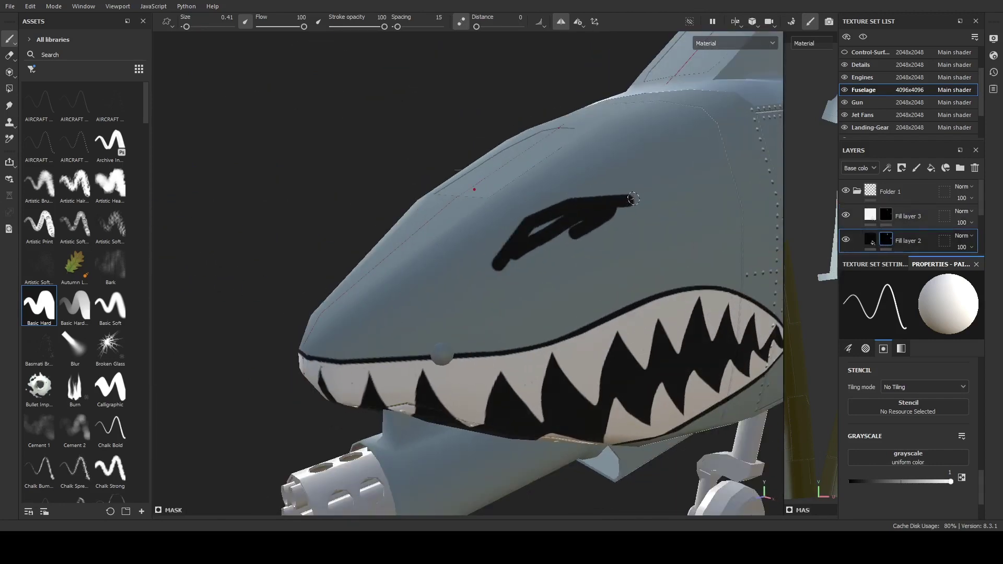
mouse_move(521, 266)
alt+mouse_down()
mouse_move(397, 245)
mouse_move(492, 232)
alt+mouse_up()
- Erase with a fine 0.2 eraser to curve the eye's upper and lower edges into a point
key(e)
ctrl+right_drag(493, 232, 584, 206)
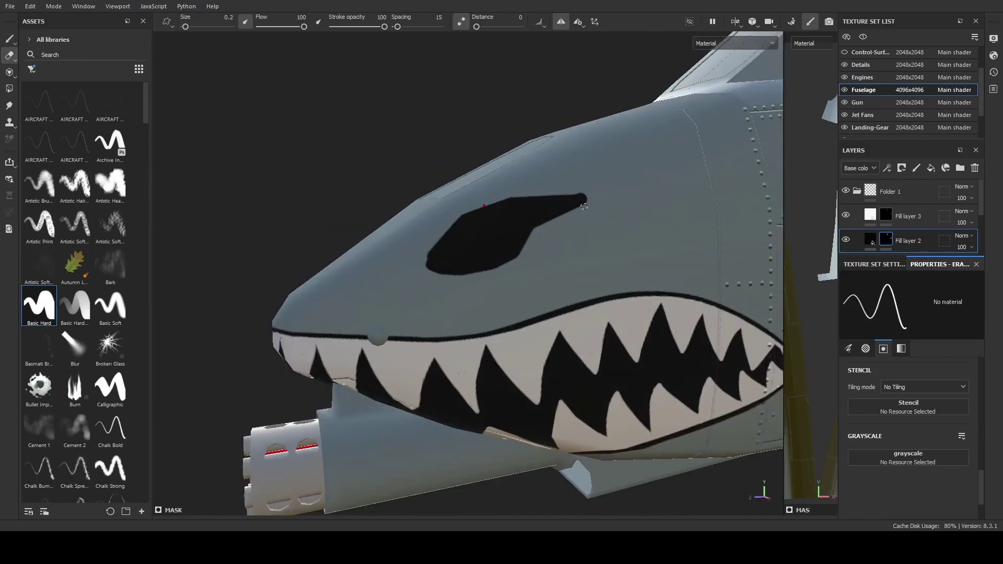
alt+right_drag(515, 255, 493, 99)
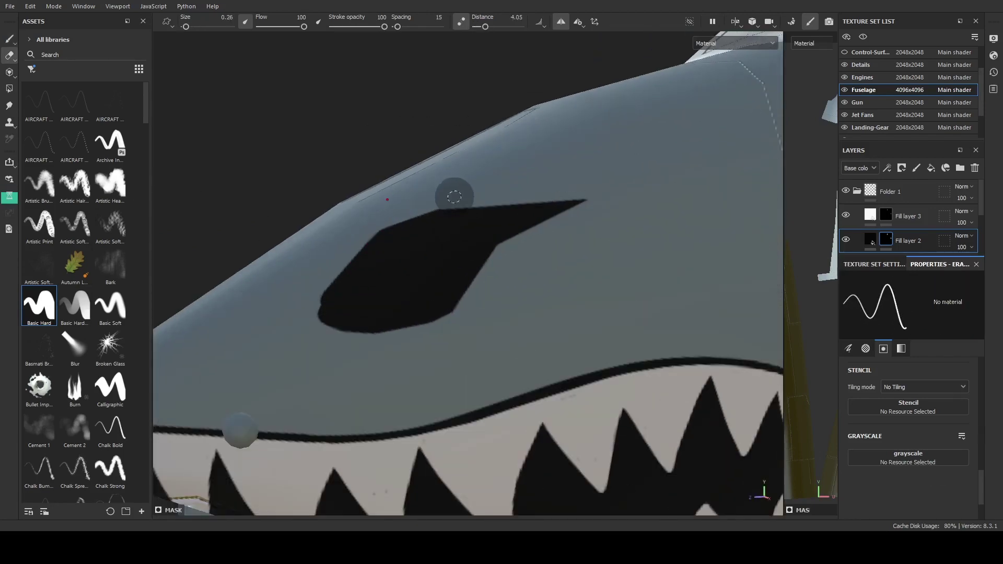
alt+middle_drag(344, 276, 409, 382)
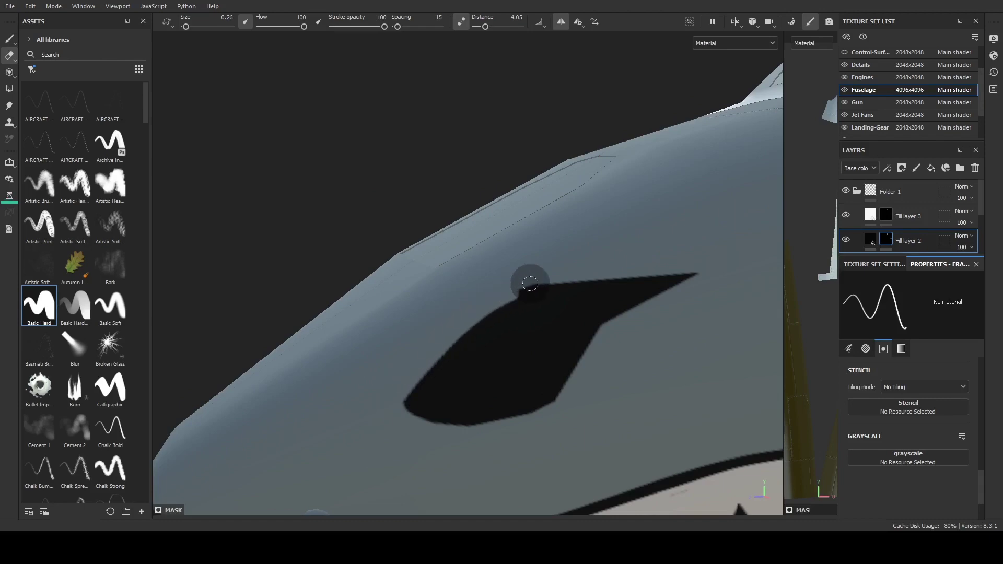
alt+drag(529, 284, 446, 407)
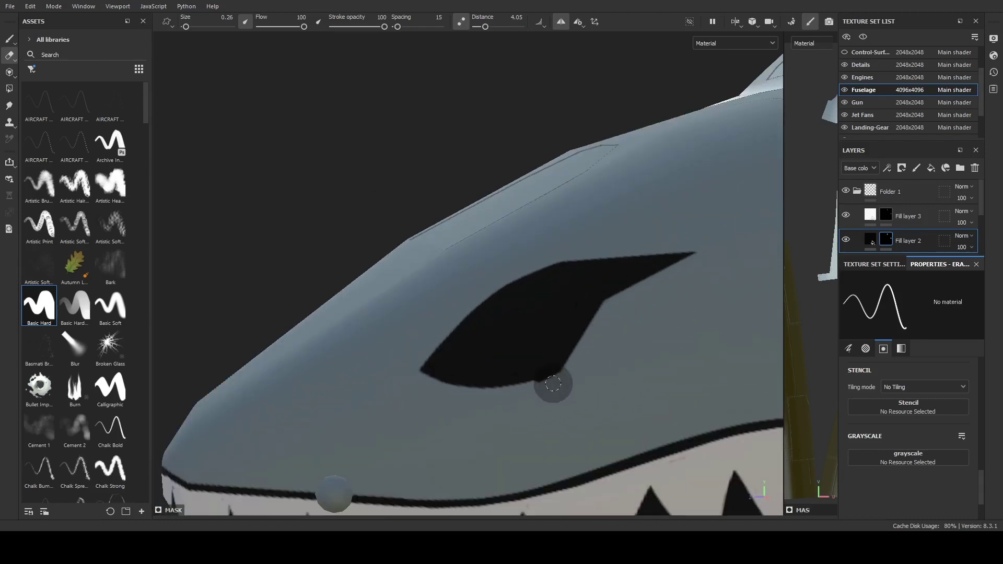
scroll(553, 384, down, 5)
scroll(553, 384, up, 3)
key(1)
alt+drag(515, 298, 584, 387)
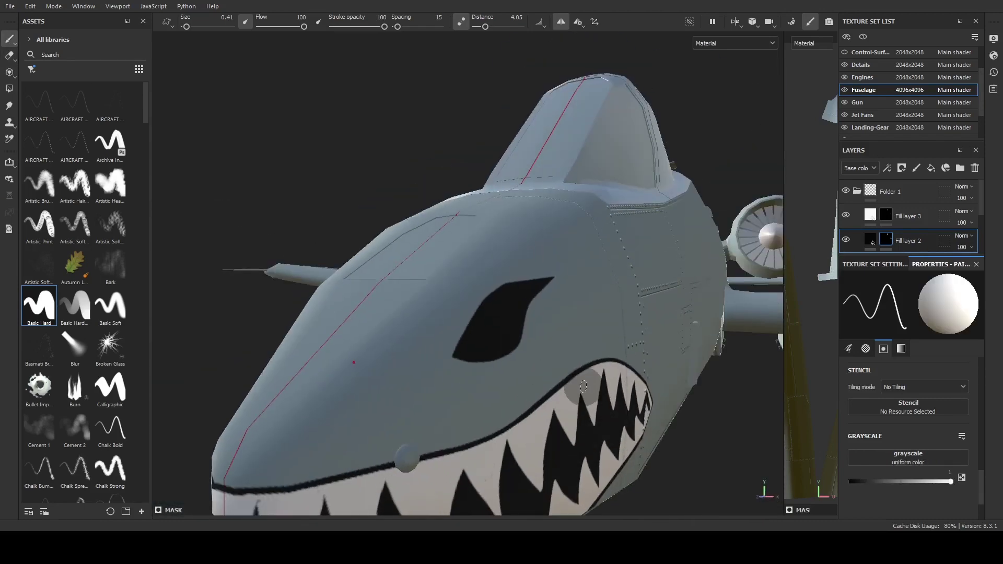
scroll(459, 320, up, 3)
scroll(469, 343, up, 2)
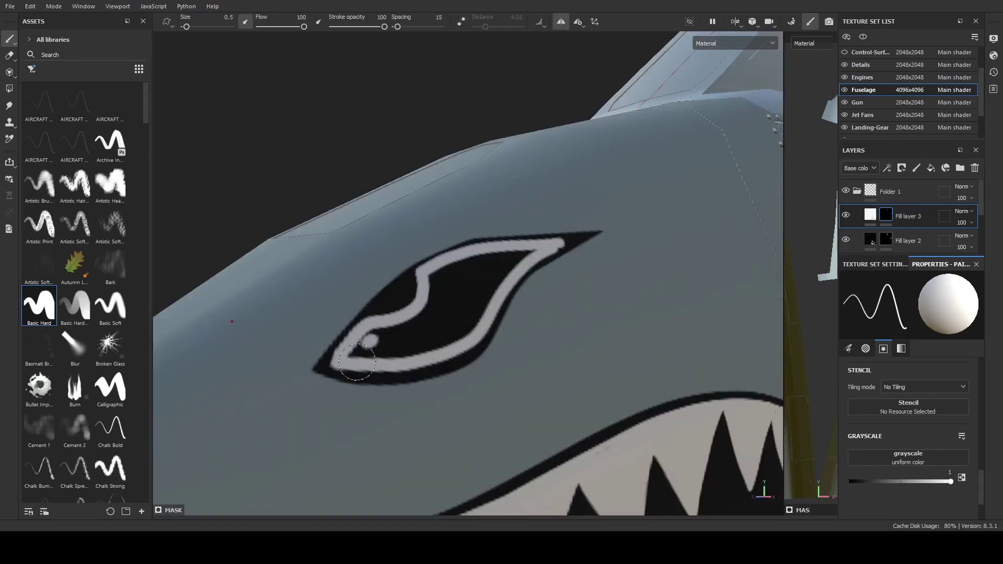
- Paint the eye's interior white on Fill layer 3, erasing to keep a black pupil and clean edges
drag(357, 361, 492, 288)
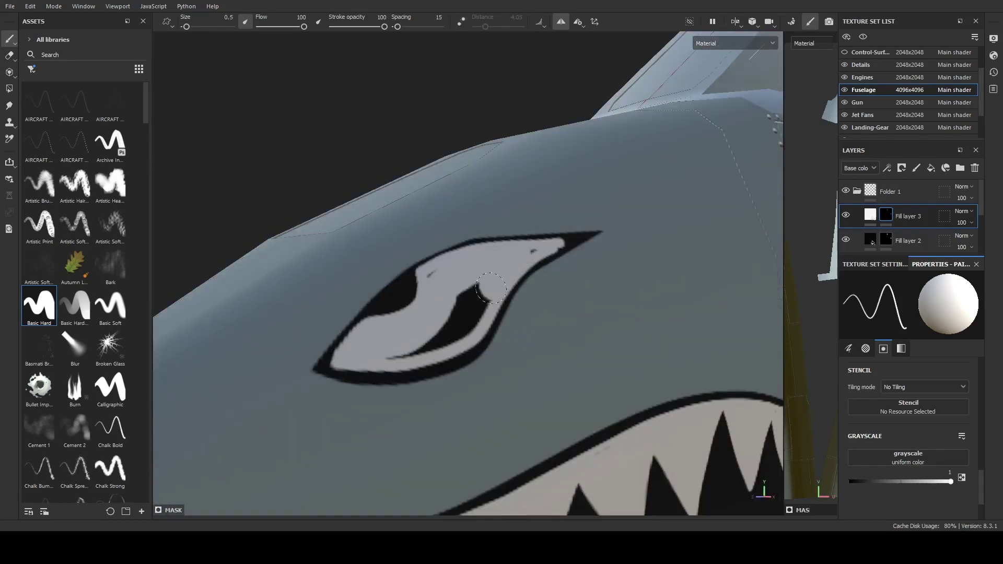
scroll(433, 273, down, 5)
key(2)
scroll(449, 349, up, 6)
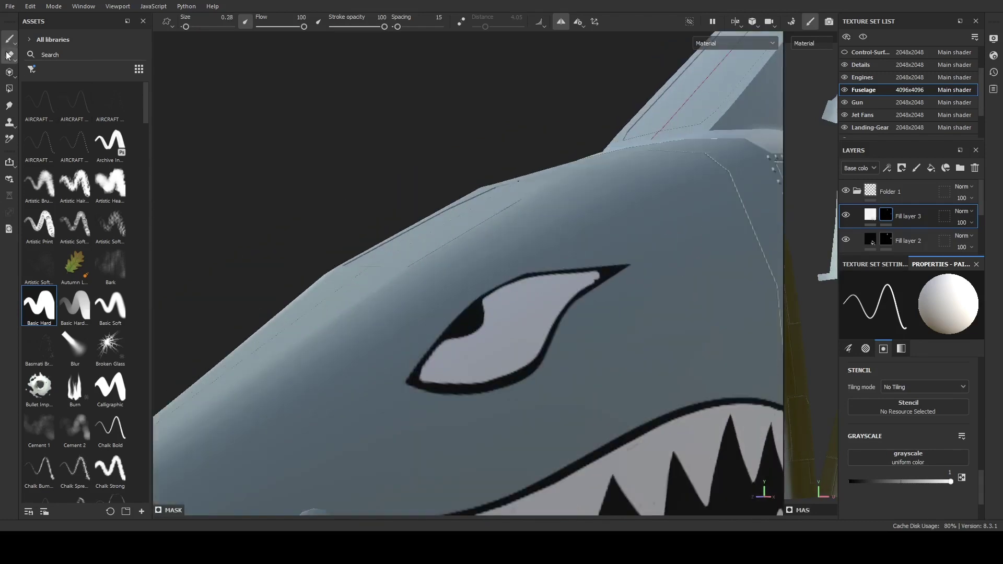
middle_drag(519, 296, 387, 358)
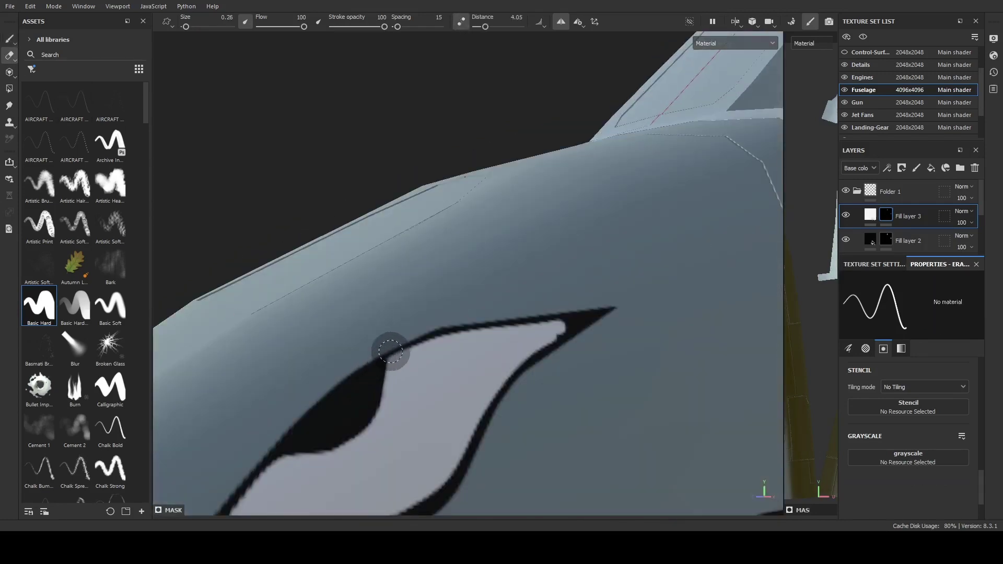
mouse_move(609, 318)
alt+mouse_down()
mouse_move(526, 353)
mouse_move(493, 344)
alt+mouse_up()
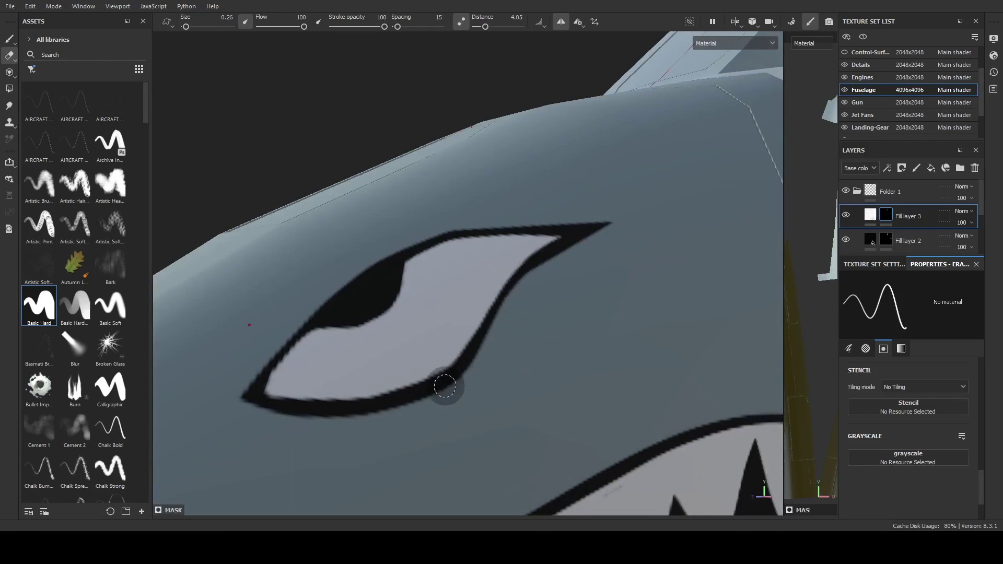
scroll(480, 331, up, 2)
scroll(502, 298, down, 5)
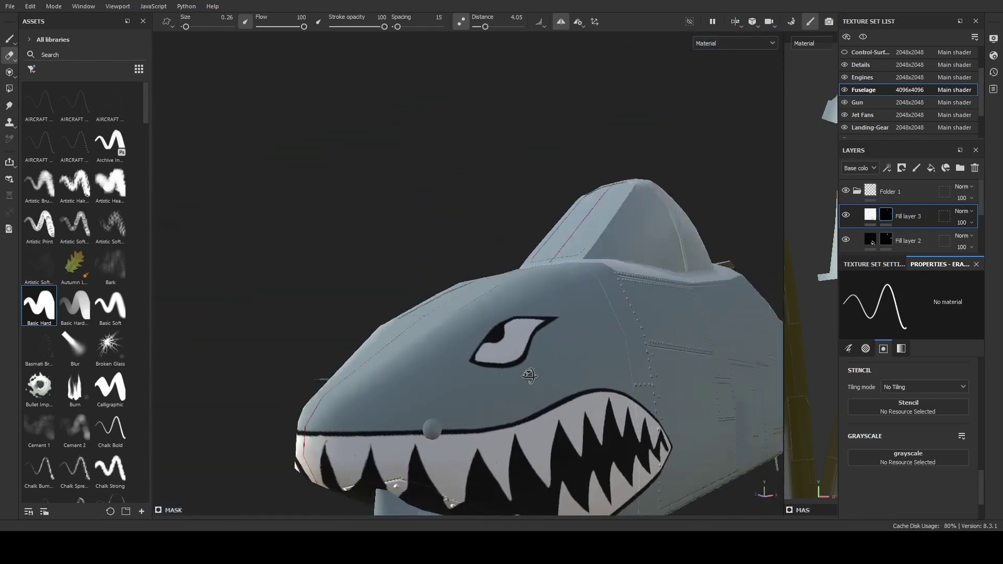
scroll(484, 358, up, 3)
scroll(484, 359, up, 2)
key(1)
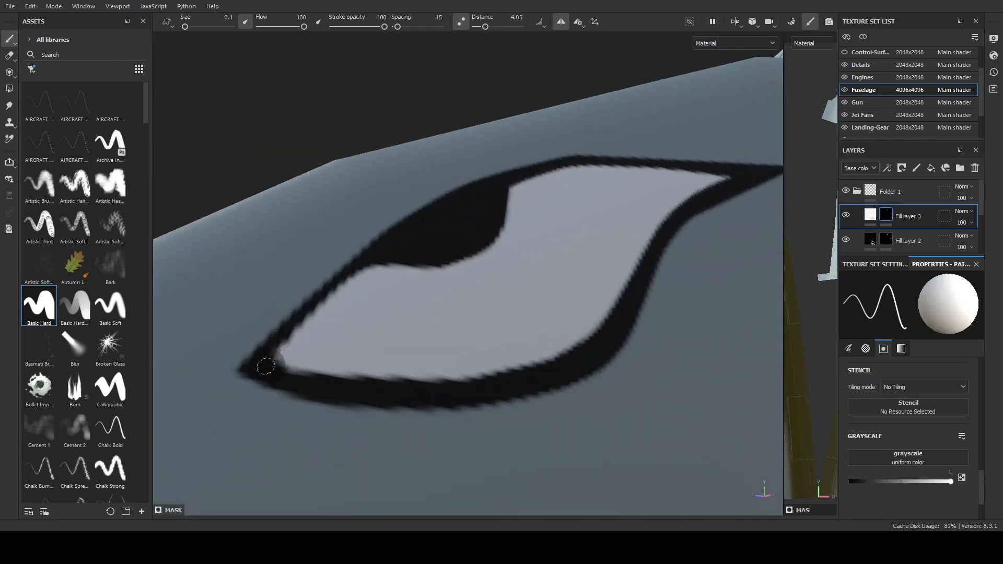
mouse_move(517, 342)
alt+mouse_down()
mouse_move(542, 332)
mouse_move(448, 397)
alt+mouse_up()
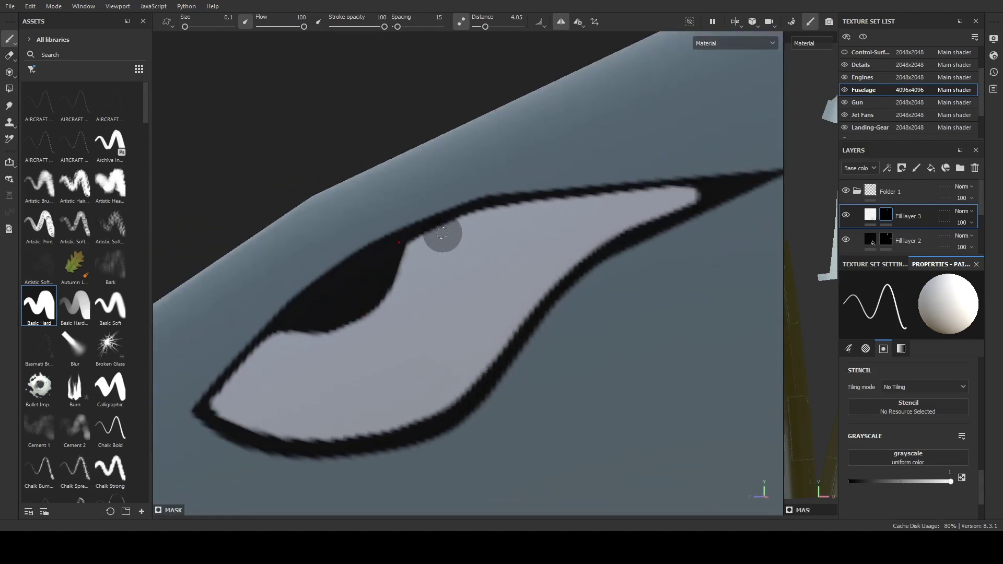
- Erase the small eye highlight, then add a new Fill layer 4
alt+drag(443, 233, 289, 249)
key(2)
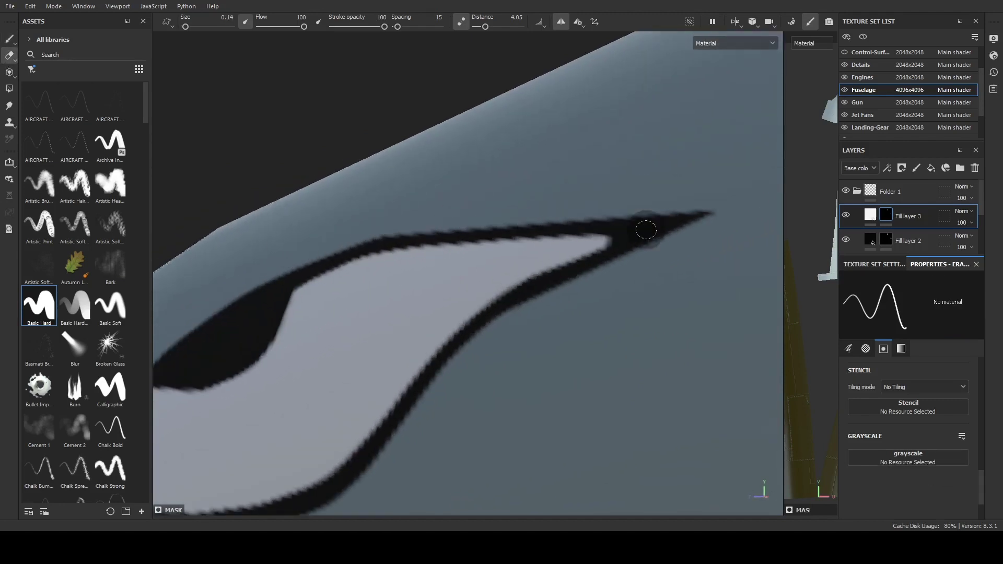
scroll(599, 260, down, 8)
mouse_move(502, 436)
alt+mouse_down()
mouse_move(390, 419)
mouse_move(695, 430)
mouse_move(260, 405)
alt+mouse_up()
scroll(464, 357, up, 8)
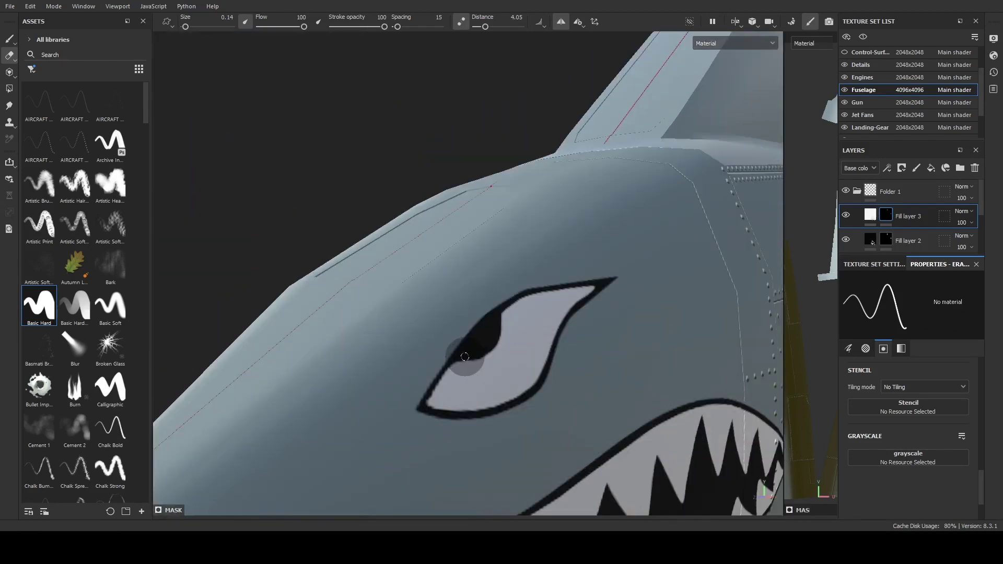
scroll(491, 300, down, 8)
scroll(373, 439, down, 3)
scroll(505, 445, up, 10)
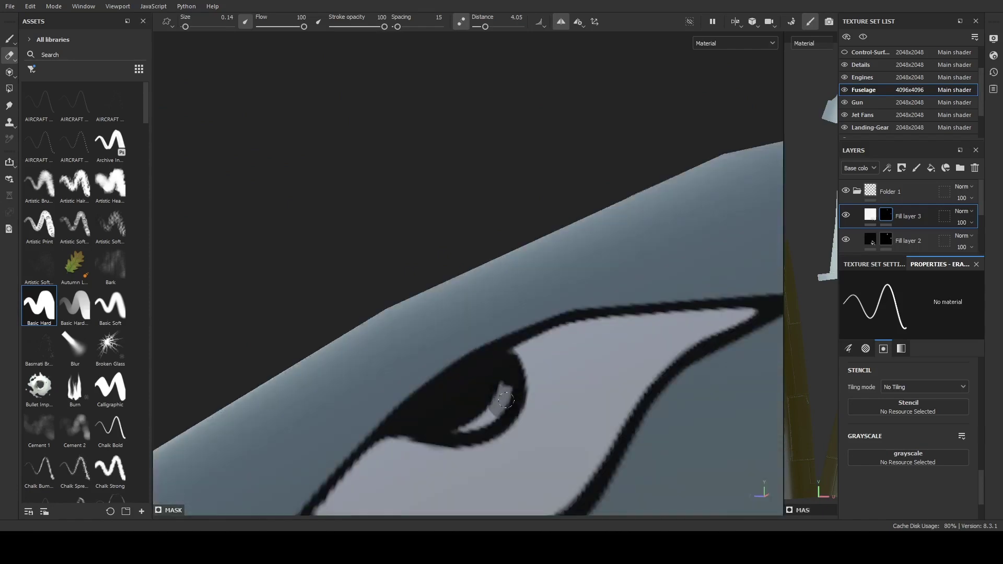
scroll(505, 461, down, 8)
click(931, 167)
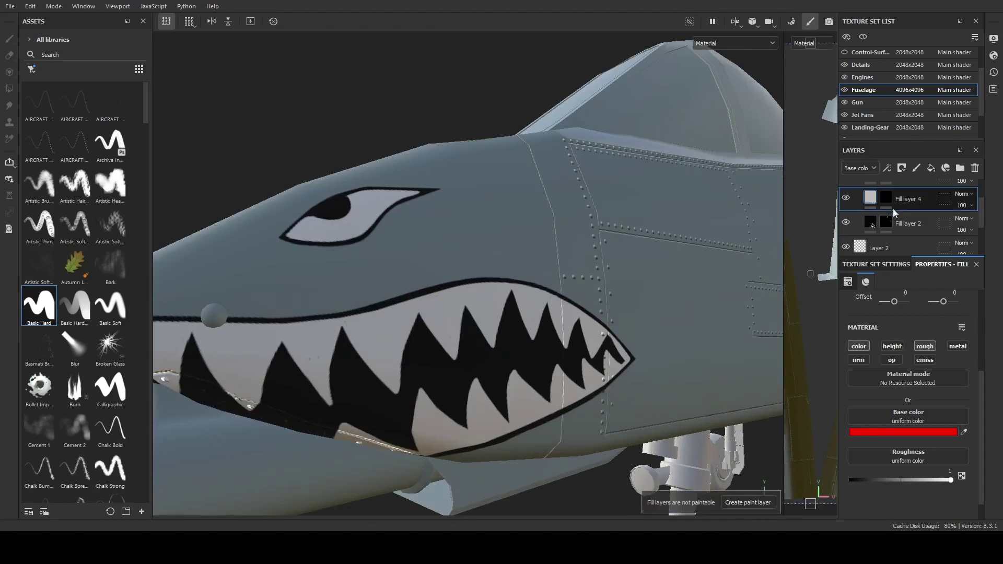
- Paint red gums on Fill layer 4's mask along the lower lip beneath the bottom teeth
click(886, 199)
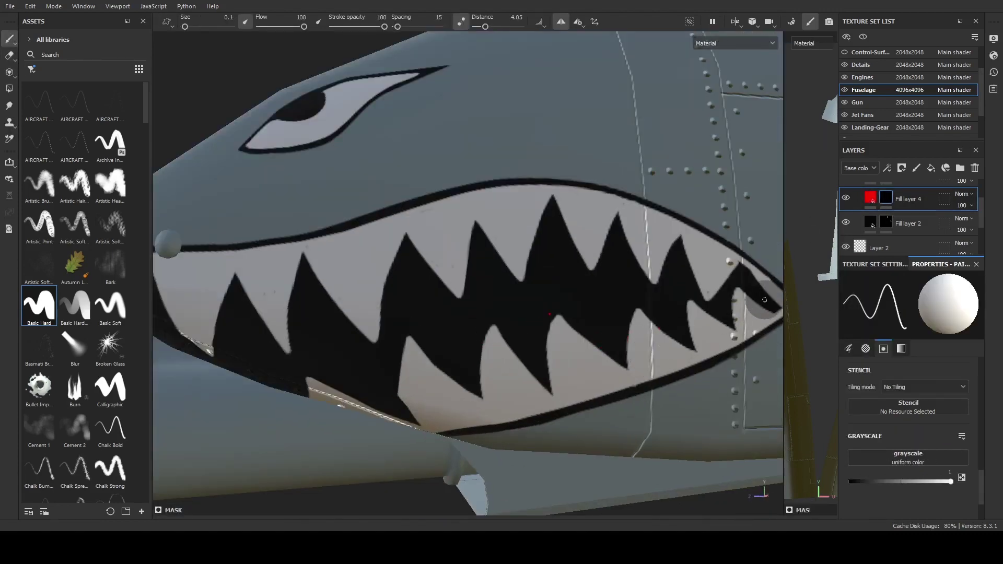
drag(778, 306, 529, 359)
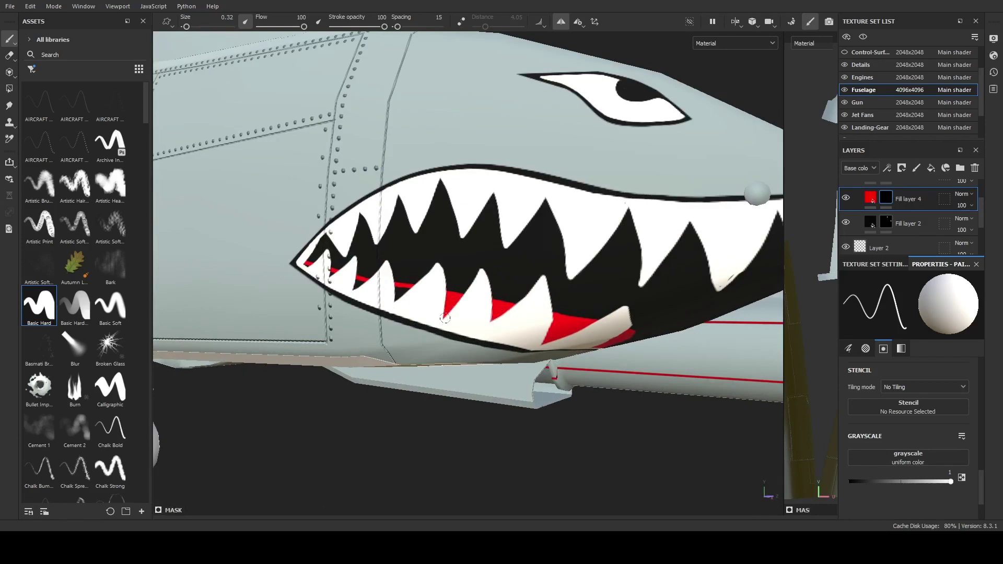
scroll(324, 263, up, 3)
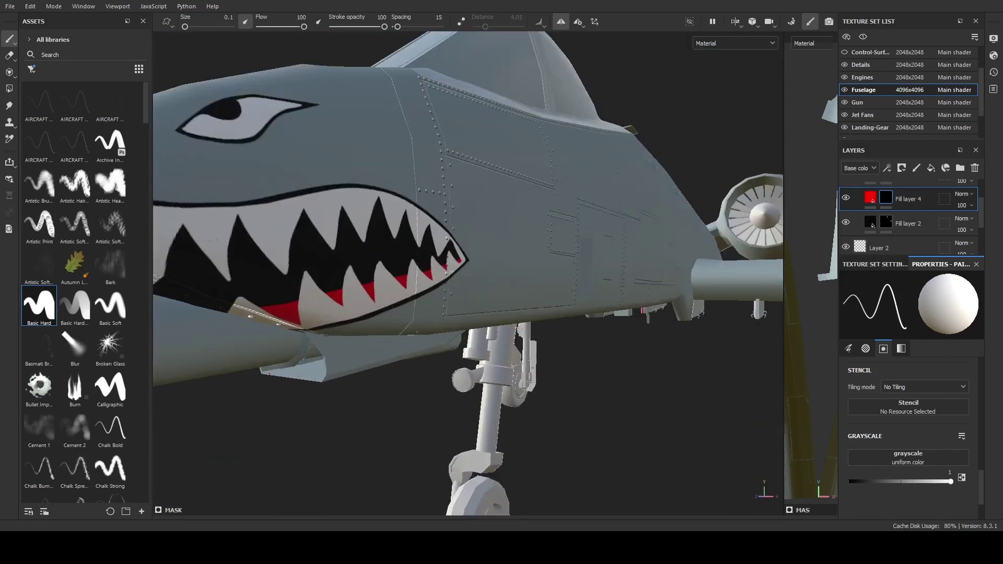
- With the Eraser active, line the view up squarely on the shark mouth
key(e)
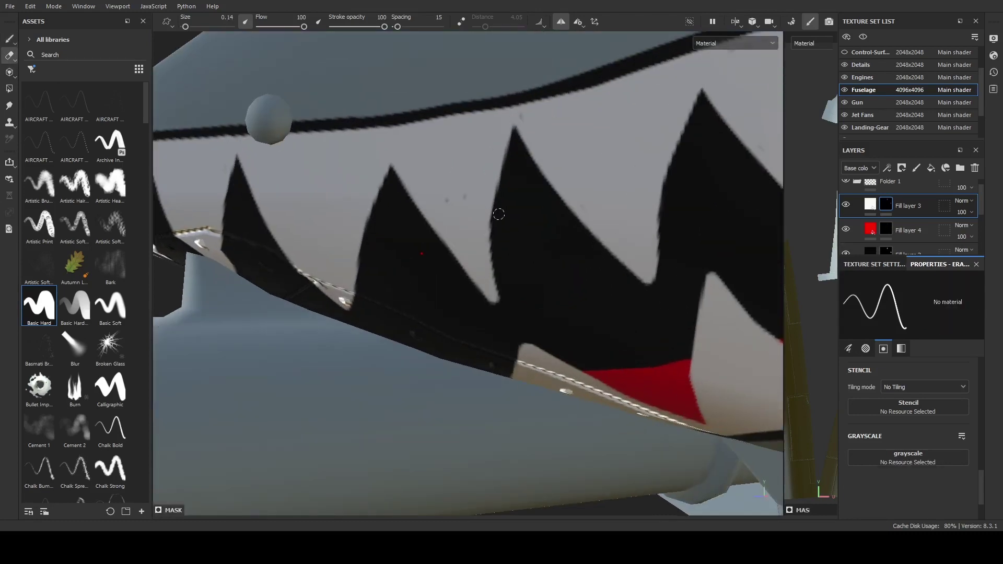
alt+drag(660, 216, 475, 248)
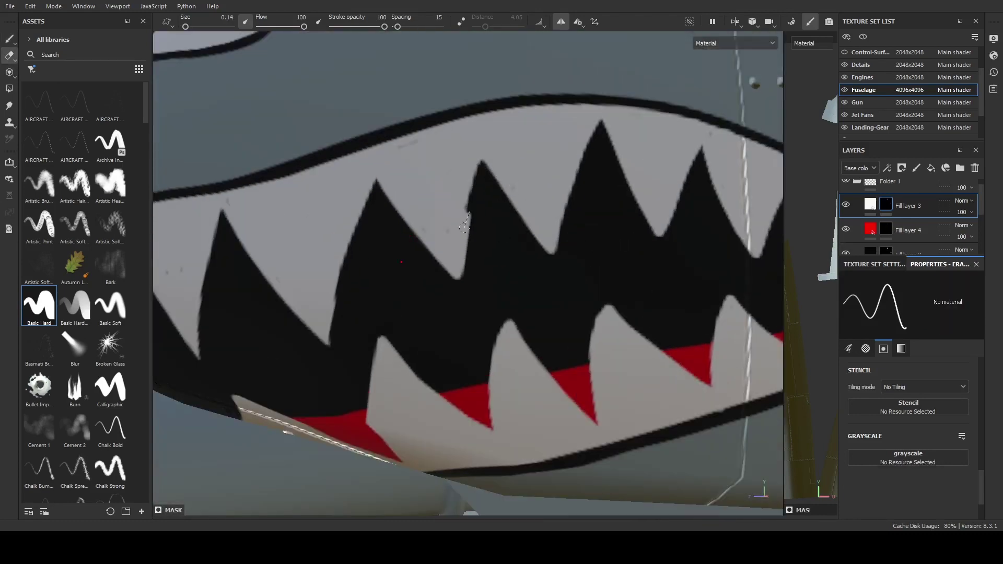
scroll(475, 238, down, 3)
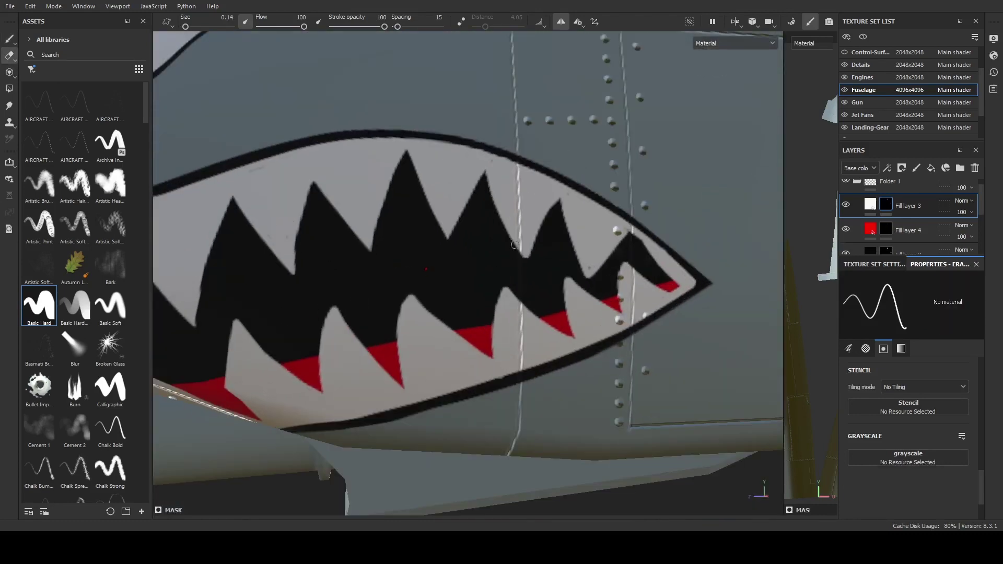
scroll(460, 216, up, 2)
scroll(518, 288, up, 1)
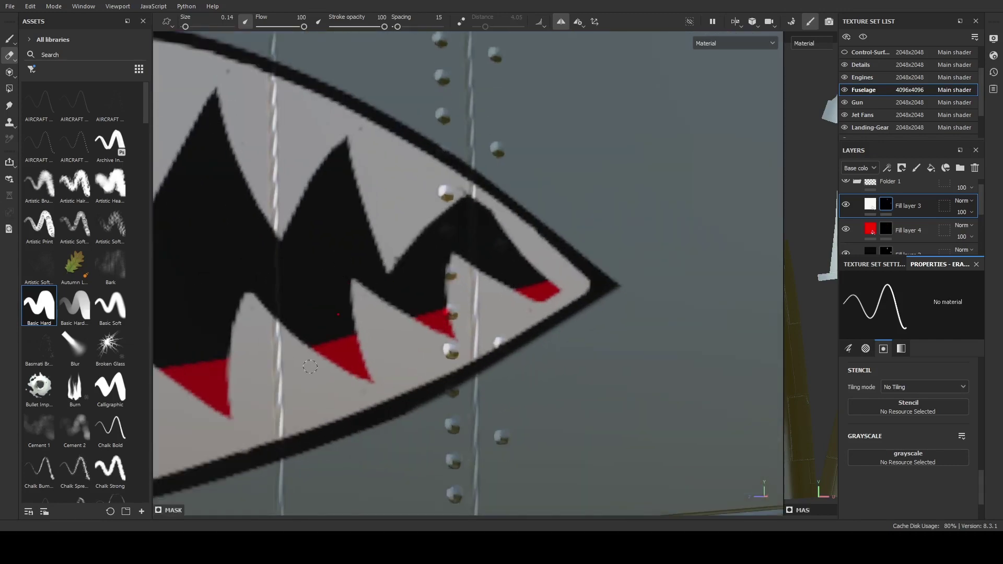
alt+drag(310, 367, 421, 341)
alt+drag(311, 239, 479, 330)
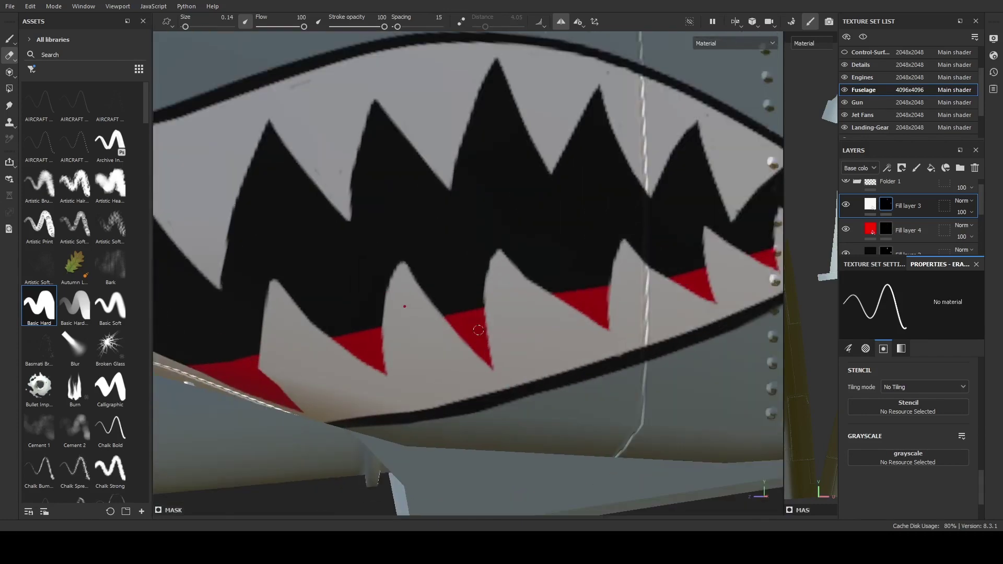
scroll(404, 244, down, 5)
scroll(470, 251, up, 5)
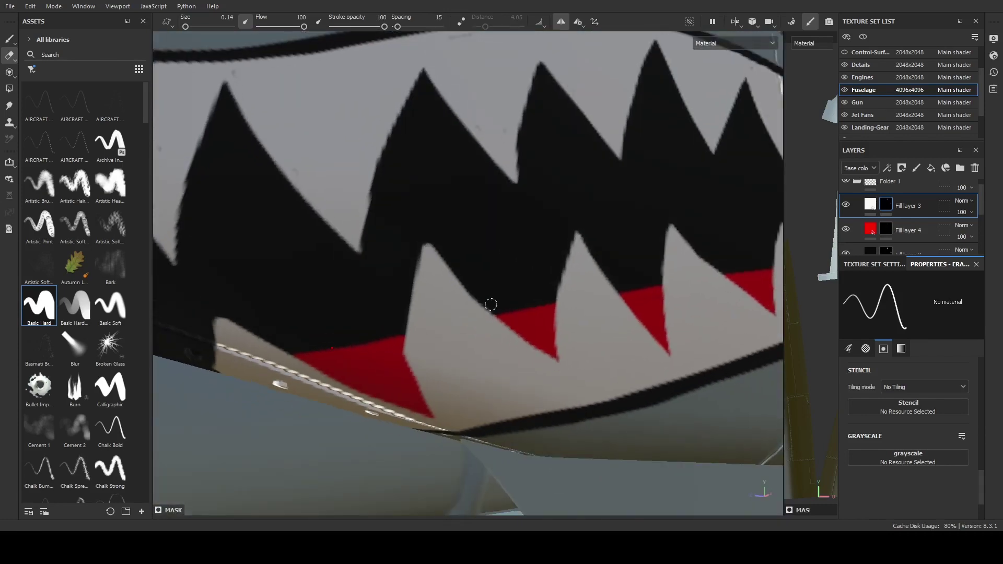
- Crisp the lower tooth edges, alternating paint and eraser so the red gums show between them
key(1)
alt+drag(486, 303, 391, 272)
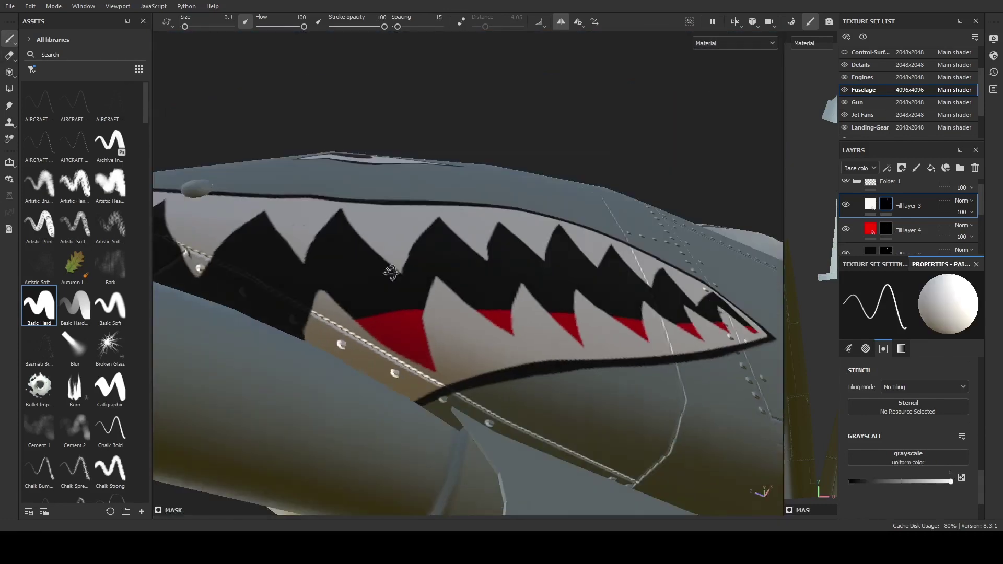
scroll(421, 362, up, 3)
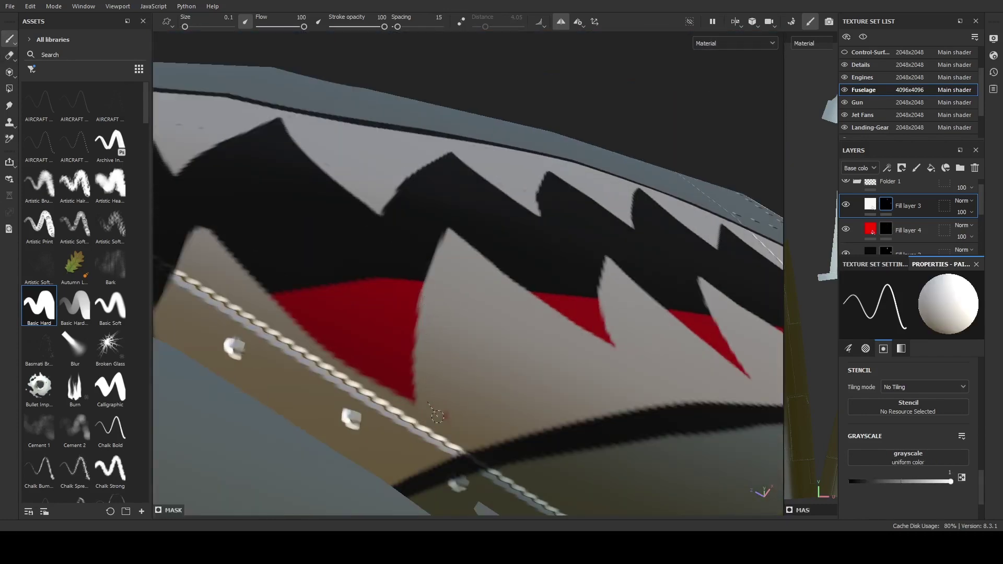
scroll(438, 416, down, 3)
alt+drag(438, 416, 366, 340)
scroll(327, 364, up, 4)
key(2)
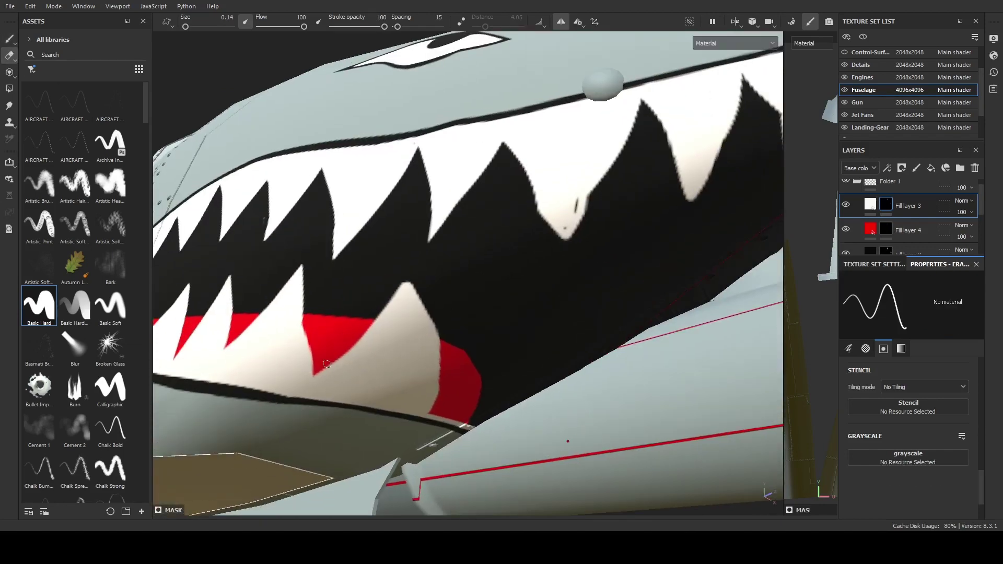
shift+click(390, 305)
mouse_move(441, 400)
alt+mouse_down()
mouse_move(430, 304)
mouse_move(464, 309)
alt+mouse_up()
scroll(501, 283, down, 2)
key(1)
scroll(385, 259, up, 3)
key(2)
scroll(529, 316, down, 2)
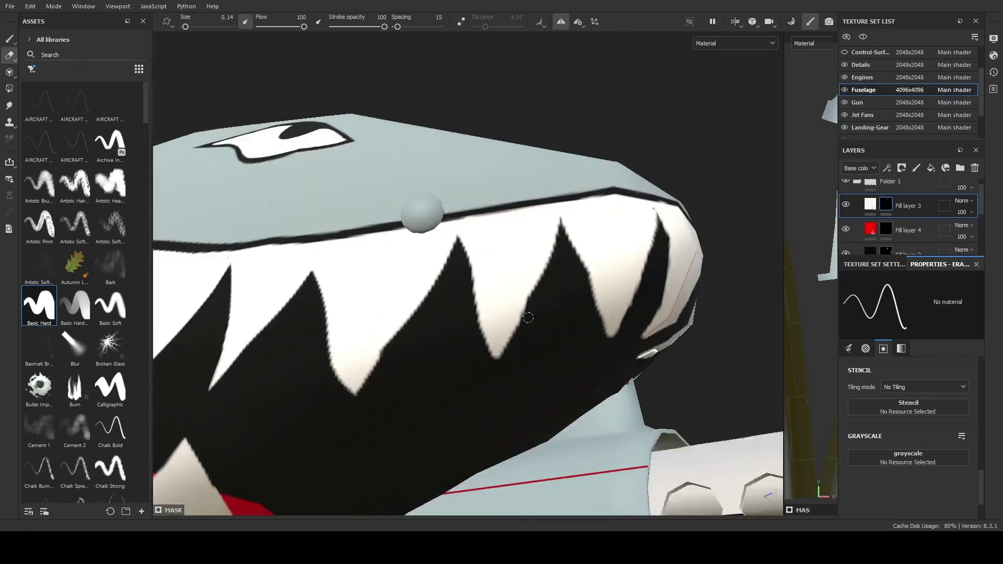
- Review the finished shark mouth from front three-quarter and side views
mouse_move(528, 316)
alt+mouse_down()
mouse_move(424, 312)
mouse_move(571, 310)
alt+mouse_up()
scroll(424, 312, up, 2)
scroll(467, 310, down, 5)
scroll(571, 310, up, 3)
scroll(505, 291, down, 4)
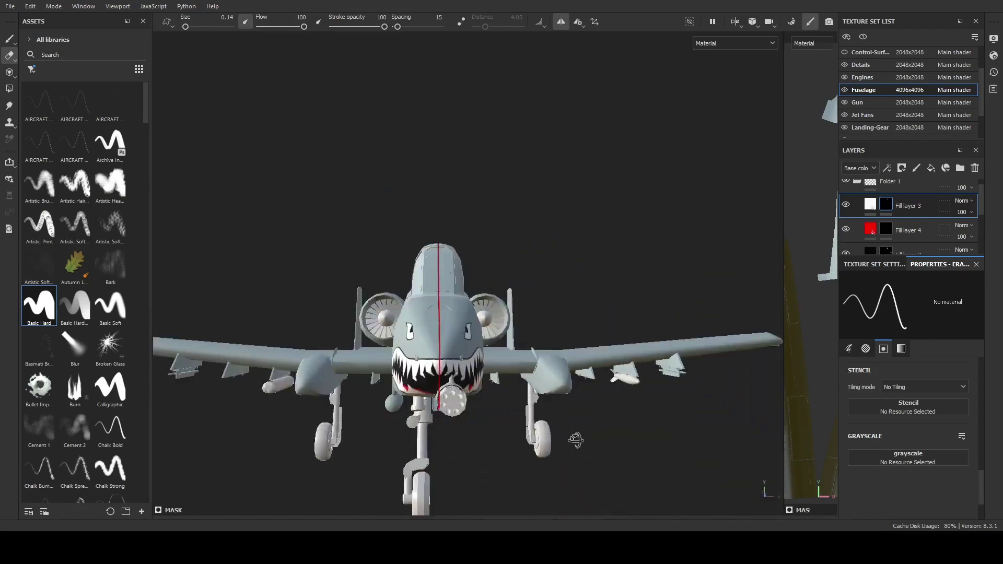
alt+drag(505, 291, 401, 291)
scroll(505, 291, up, 3)
scroll(505, 291, up, 1)
scroll(505, 291, down, 3)
alt+drag(505, 291, 609, 291)
scroll(609, 292, up, 2)
- Turn off mirrored symmetry painting and select Fill layer 2
key(l)
alt+drag(505, 291, 609, 291)
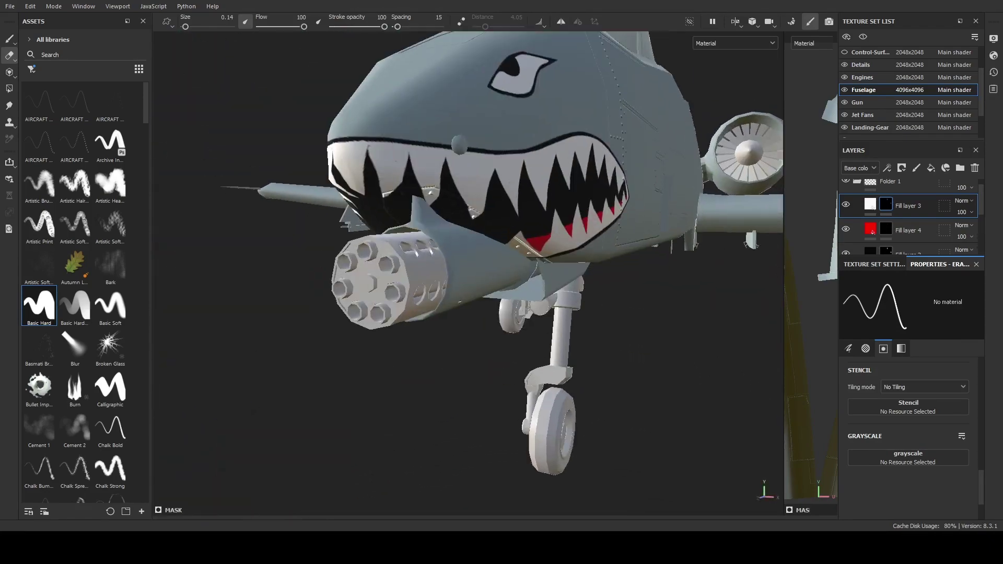
scroll(900, 216, down, 1)
click(910, 223)
scroll(870, 124, up, 2)
- On the Details texture set, add a black-masked fill layer and ready an enlarged paint brush
scroll(870, 124, down, 1)
click(862, 77)
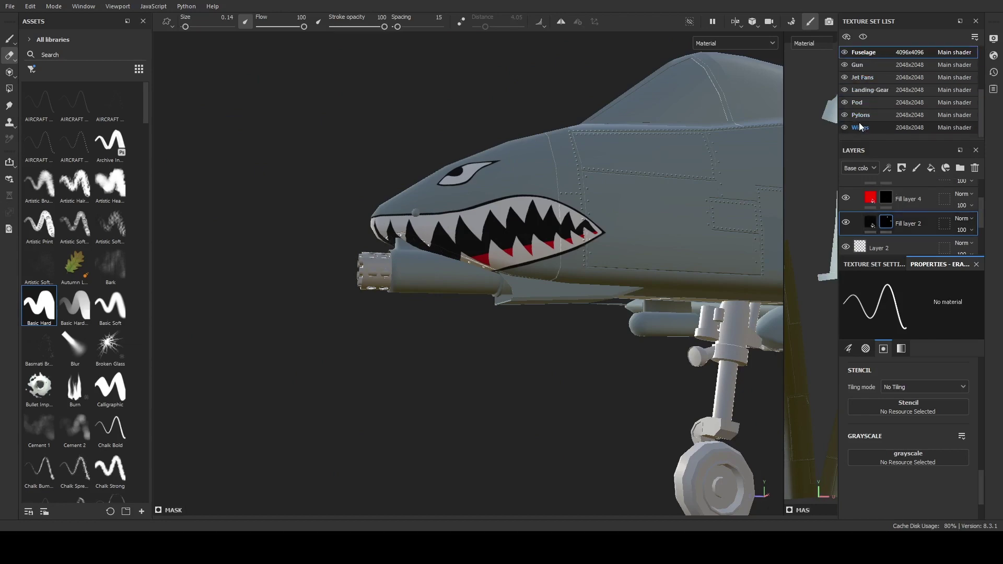
key(ctrl+v)
key(e)
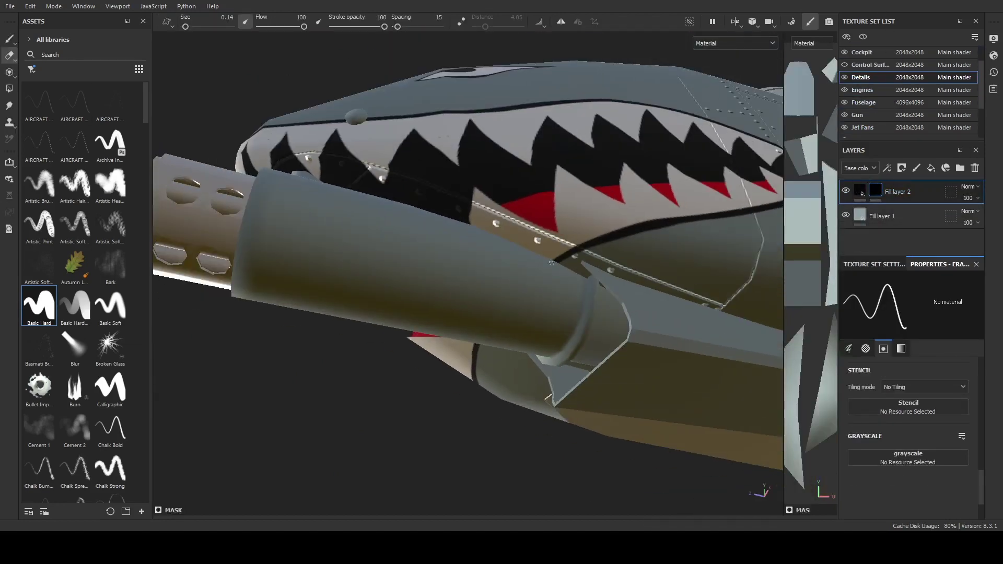
key(p)
mouse_move(552, 263)
alt+mouse_down()
mouse_move(471, 279)
mouse_move(529, 300)
mouse_move(492, 213)
alt+mouse_up()
key(bracketright)
- Paint the gun housing cylinder black all around, from underside to side
mouse_move(417, 262)
alt+mouse_down()
mouse_move(448, 264)
mouse_move(416, 220)
alt+mouse_up()
alt+drag(563, 274, 502, 390)
scroll(498, 396, up, 5)
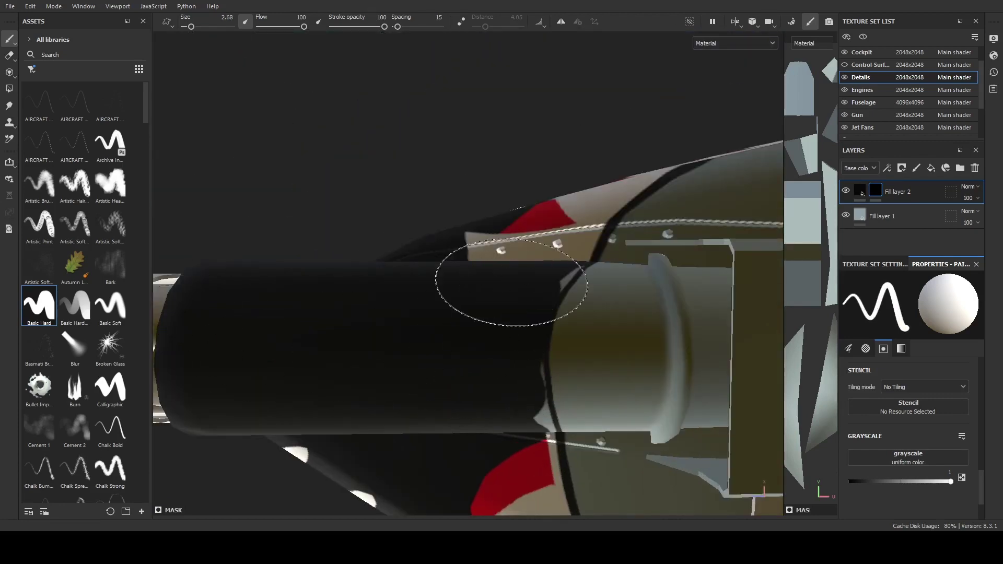
mouse_move(511, 283)
alt+mouse_down()
mouse_move(570, 264)
mouse_move(363, 280)
alt+mouse_up()
scroll(363, 280, up, 4)
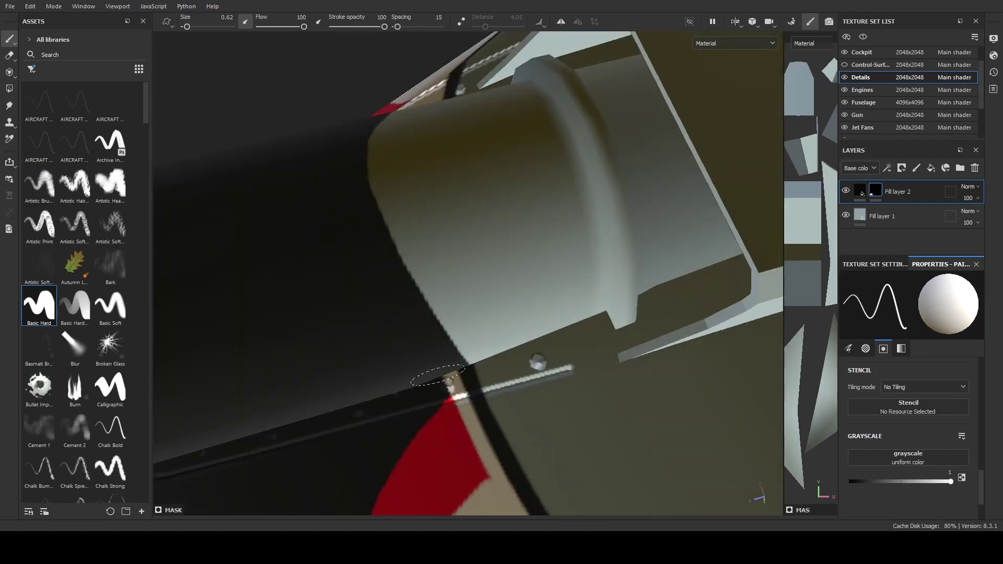
scroll(438, 375, down, 5)
alt+drag(448, 161, 438, 145)
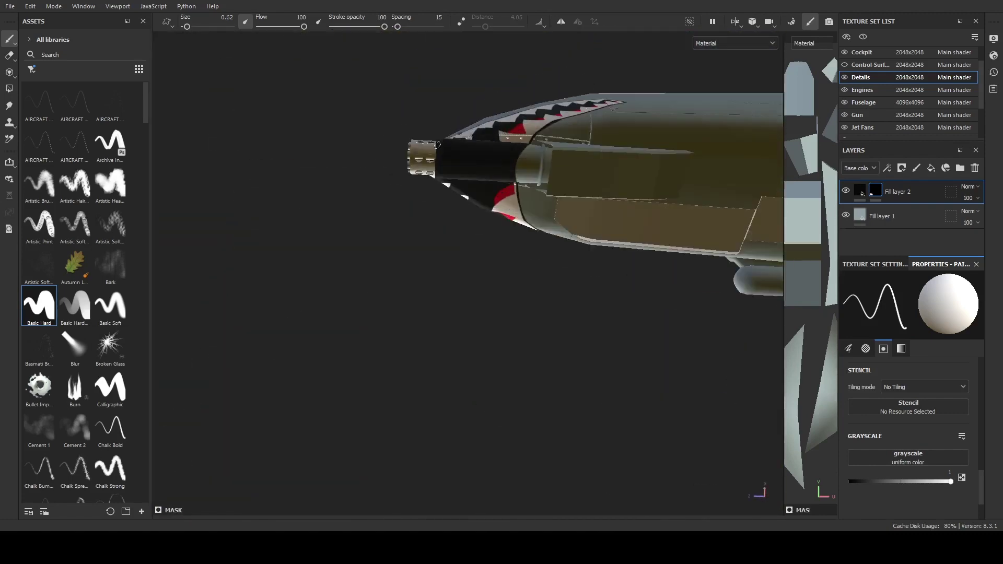
scroll(539, 134, up, 4)
alt+drag(515, 269, 554, 191)
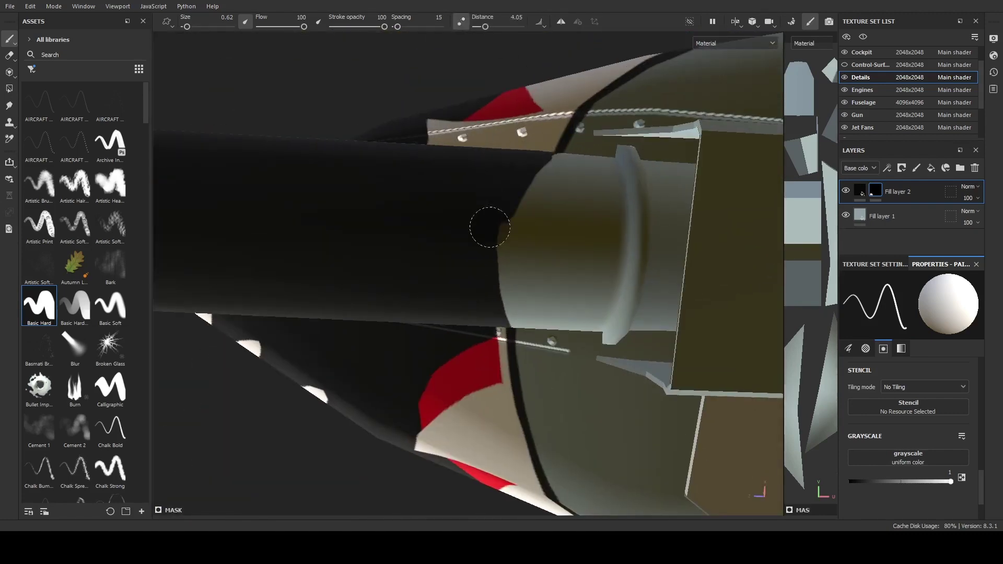
mouse_move(489, 227)
alt+mouse_down()
mouse_move(549, 206)
mouse_move(513, 264)
alt+mouse_up()
scroll(554, 218, down, 4)
scroll(545, 168, up, 3)
- Review the finished nose art from side, landing-gear and front views
scroll(523, 262, down, 3)
scroll(537, 309, down, 3)
mouse_move(537, 310)
alt+mouse_down()
mouse_move(585, 308)
mouse_move(460, 308)
alt+mouse_up()
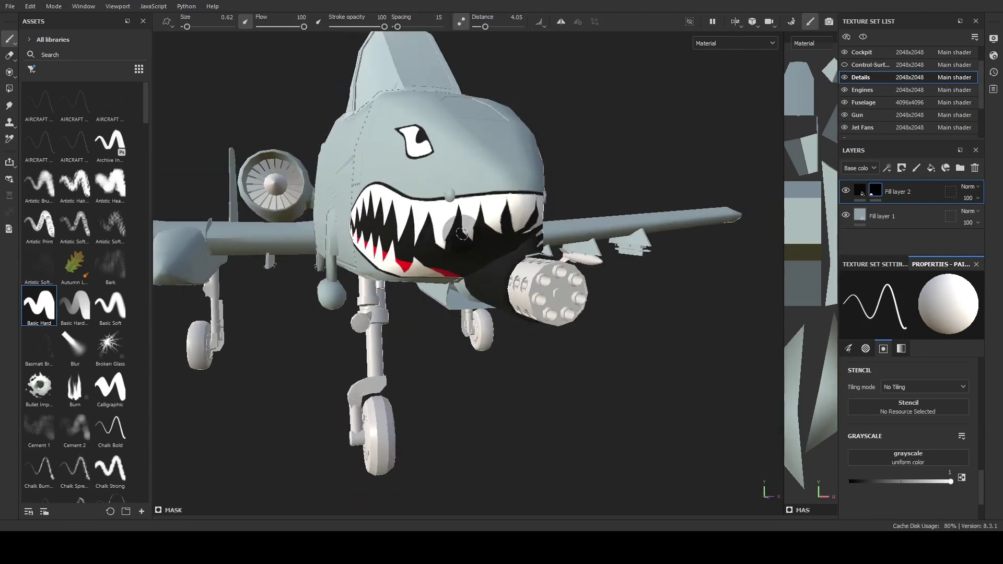
scroll(467, 235, up, 2)
mouse_move(467, 235)
alt+mouse_down()
mouse_move(519, 338)
mouse_move(589, 358)
alt+mouse_up()
scroll(582, 424, up, 2)
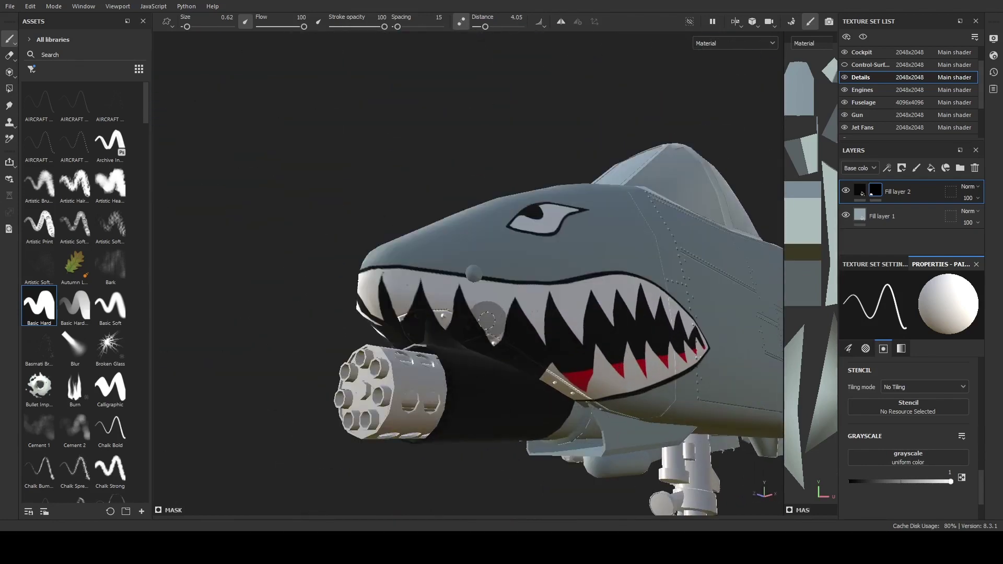
alt+drag(487, 319, 863, 114)
- Switch to the Fuselage texture set and start renaming Folder 1
scroll(868, 128, up, 3)
click(864, 90)
double_click(899, 193)
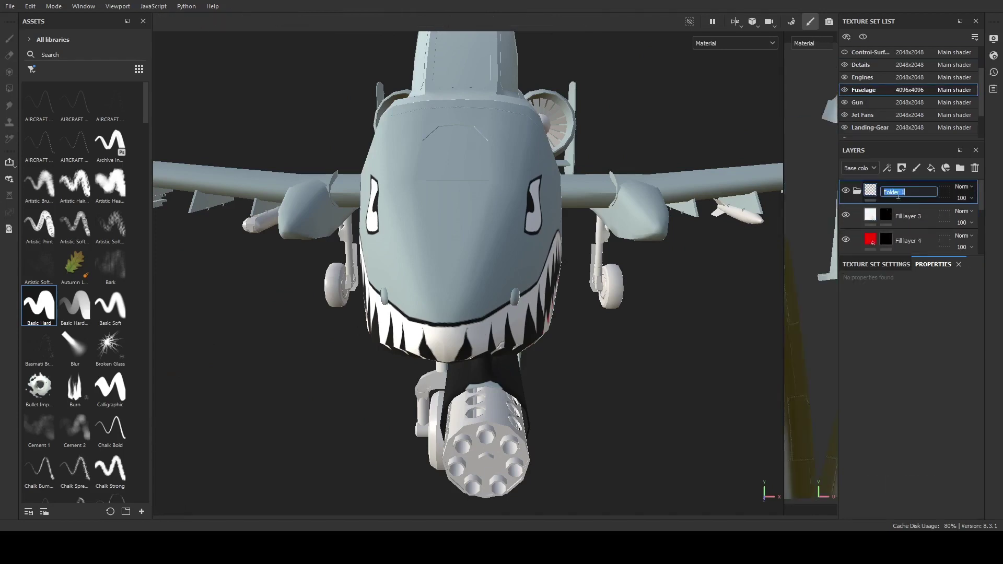